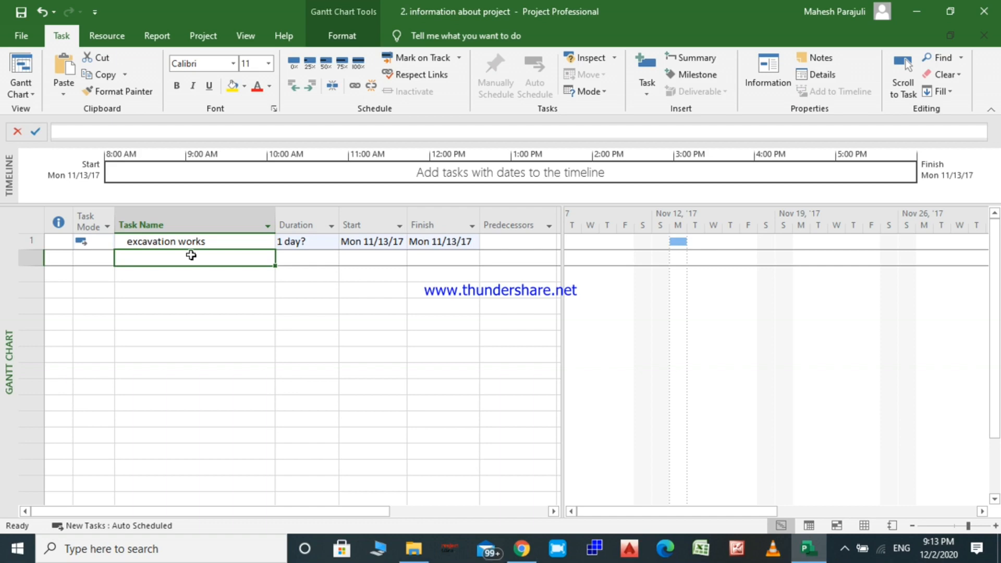
Step: Add the tasks "excavation of p block" and "excavation of s block" and make both subtasks of excavation works
text(excavation of)
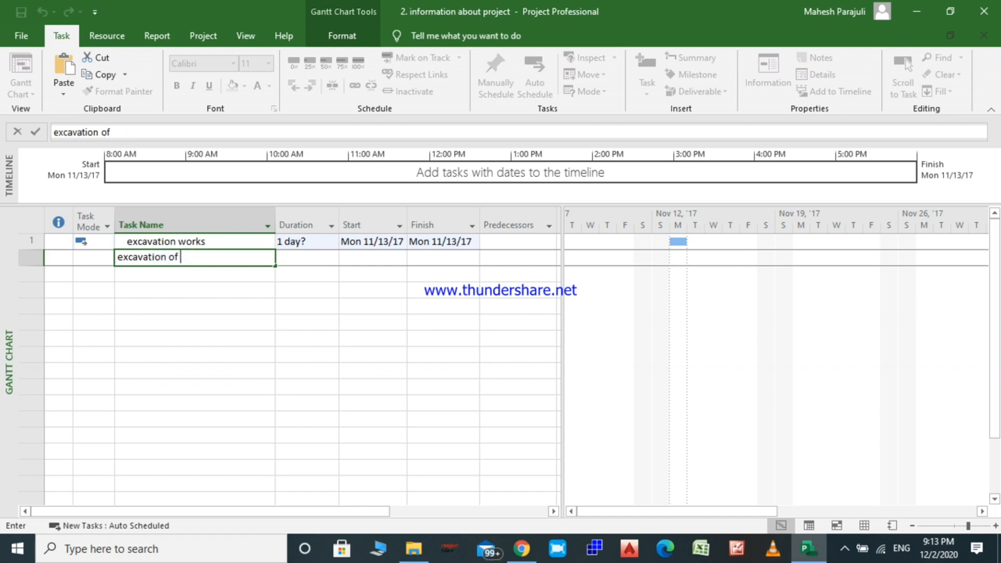
text( p block)
key(Return)
text(exc)
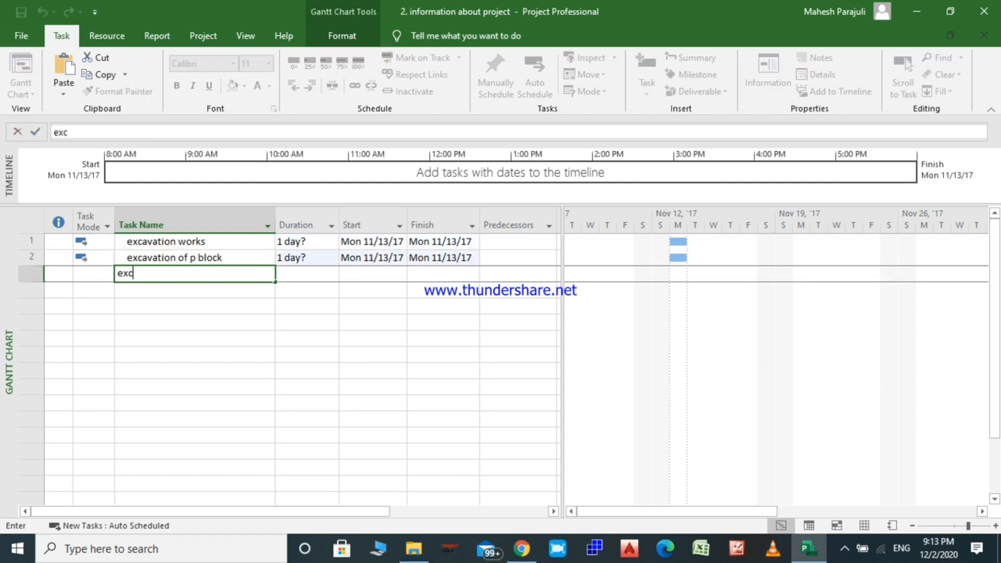
text(avation off)
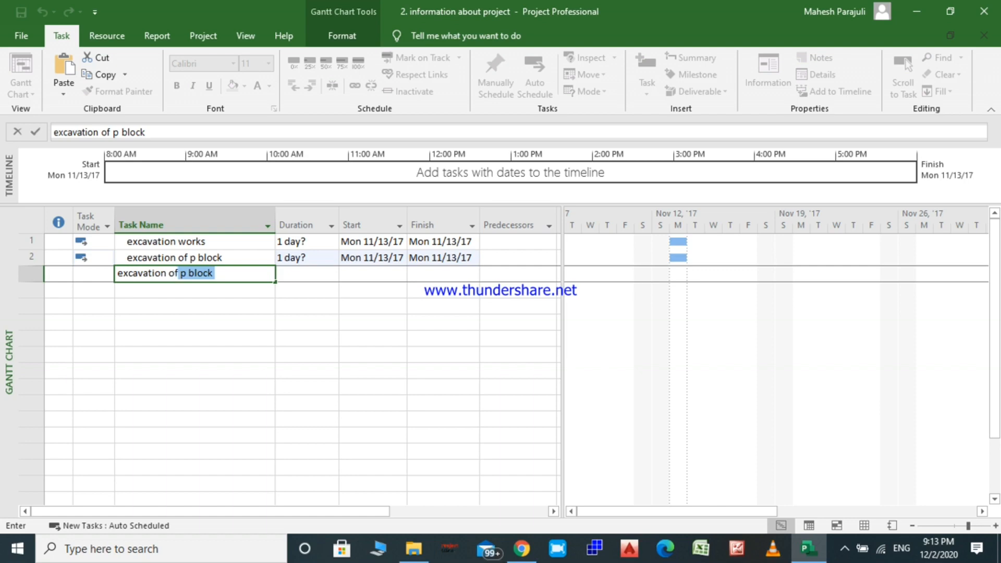
text(s)
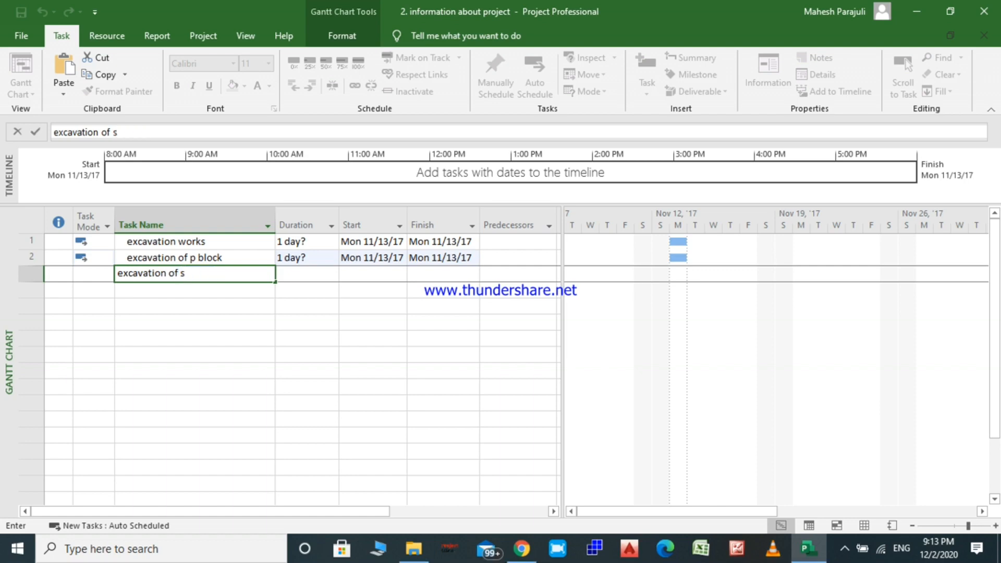
text( block)
key(Return)
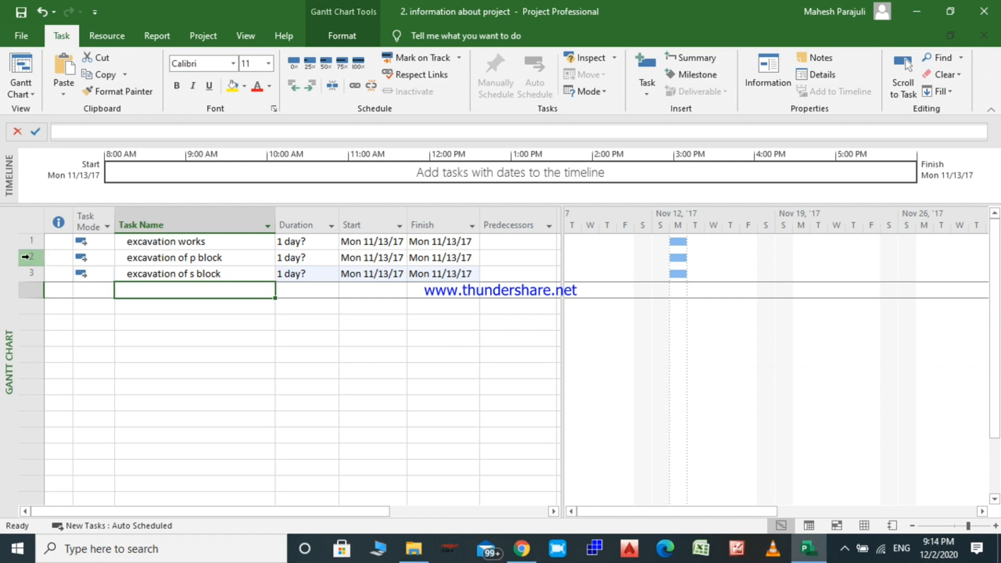
drag(24, 257, 27, 275)
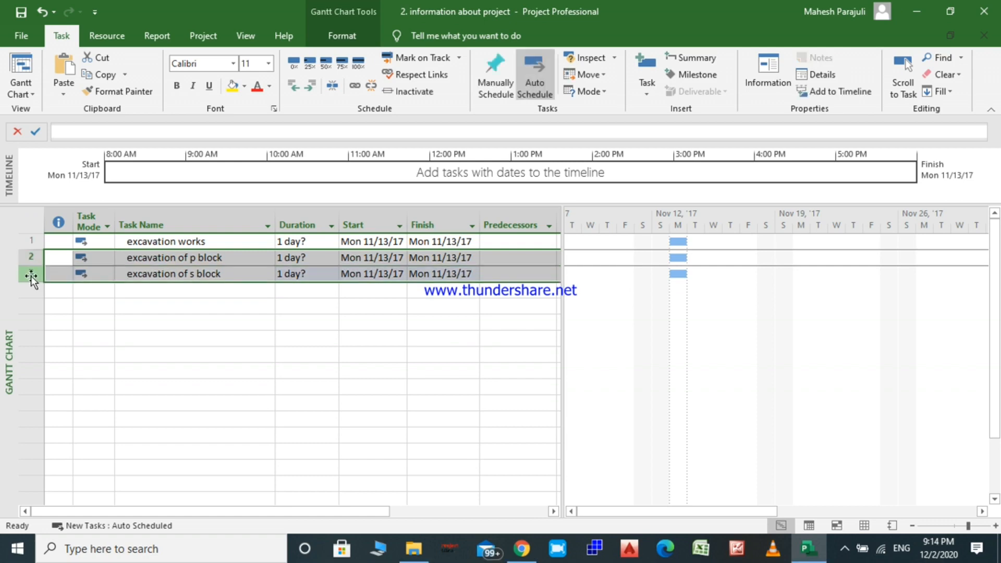
click(311, 87)
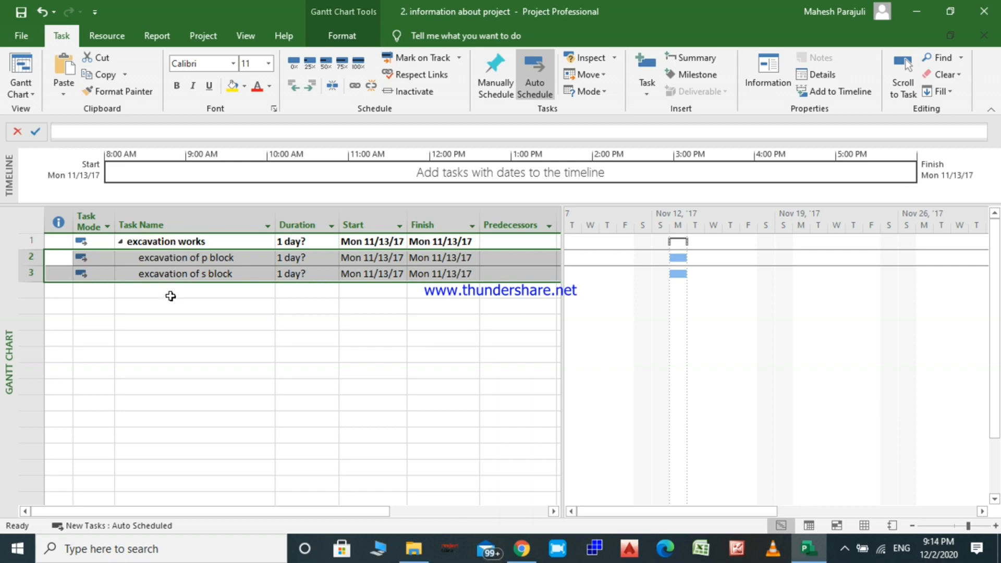
Step: Add a "construction works" task below the excavation subtasks and outdent it to the same level as excavation works
click(138, 296)
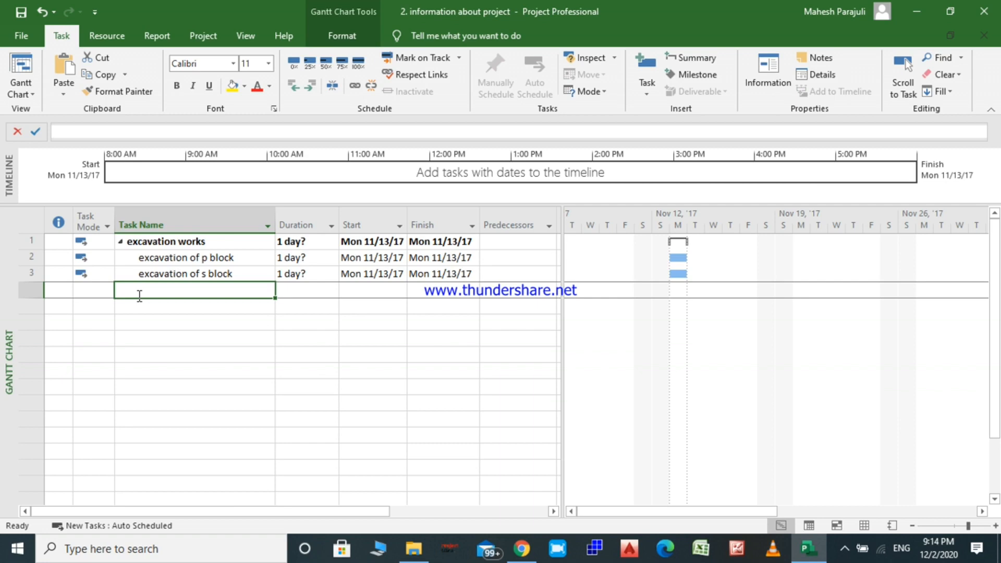
click(141, 294)
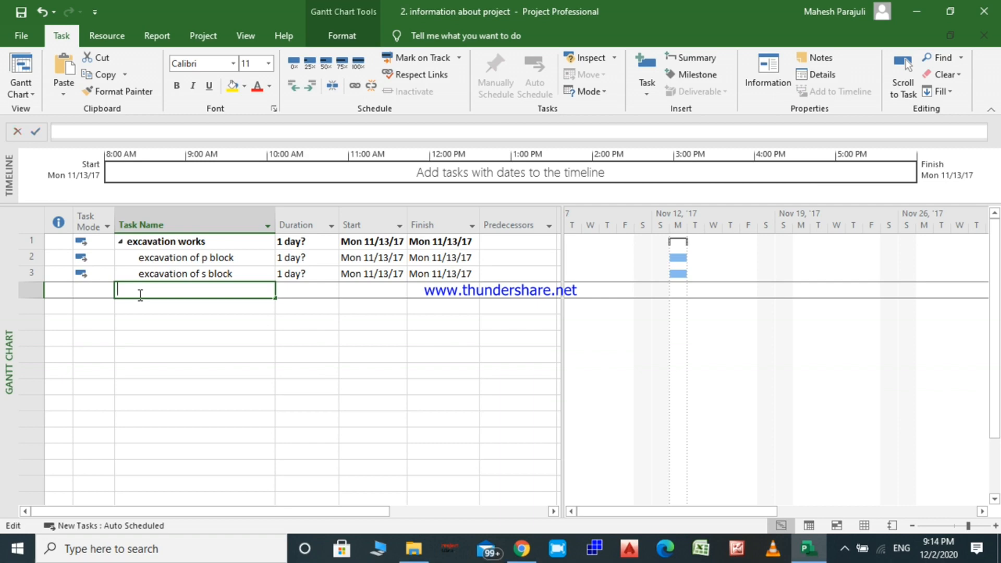
text(co)
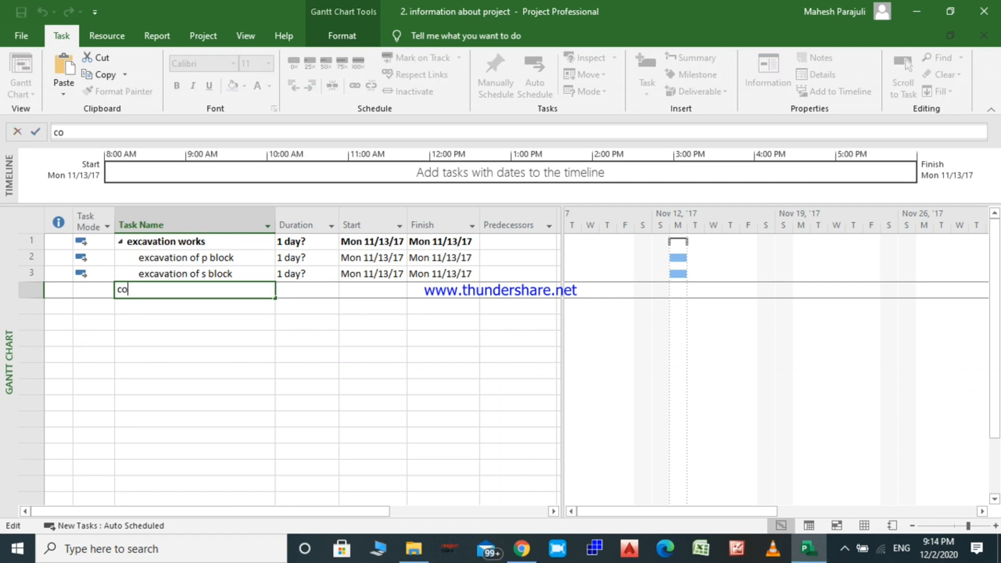
text(nstruction work)
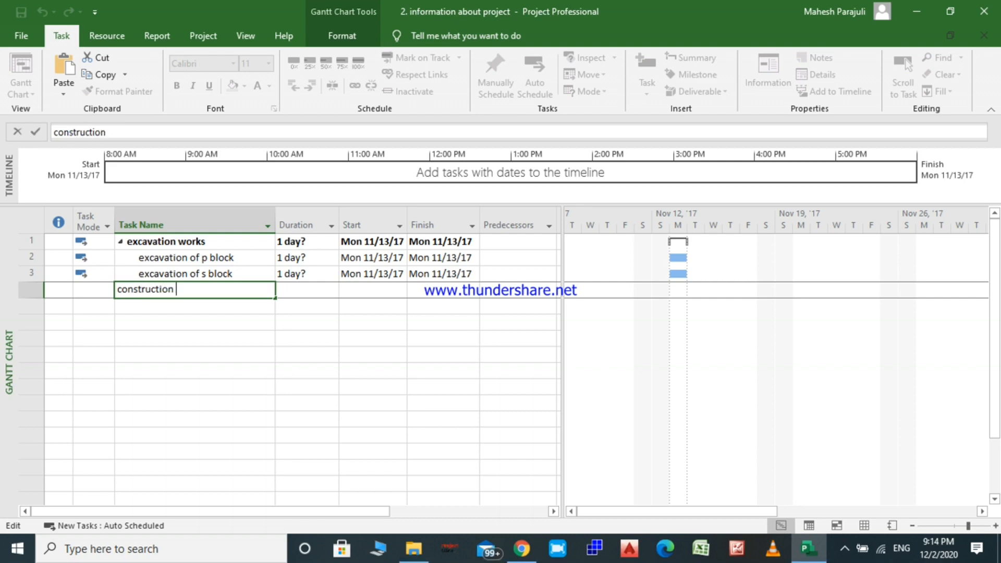
text(s)
key(Return)
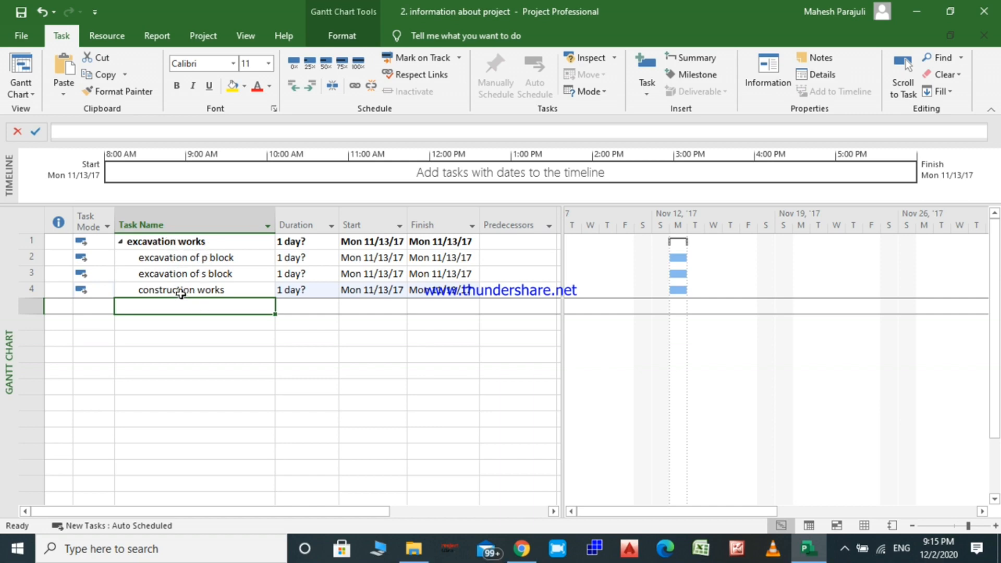
click(34, 290)
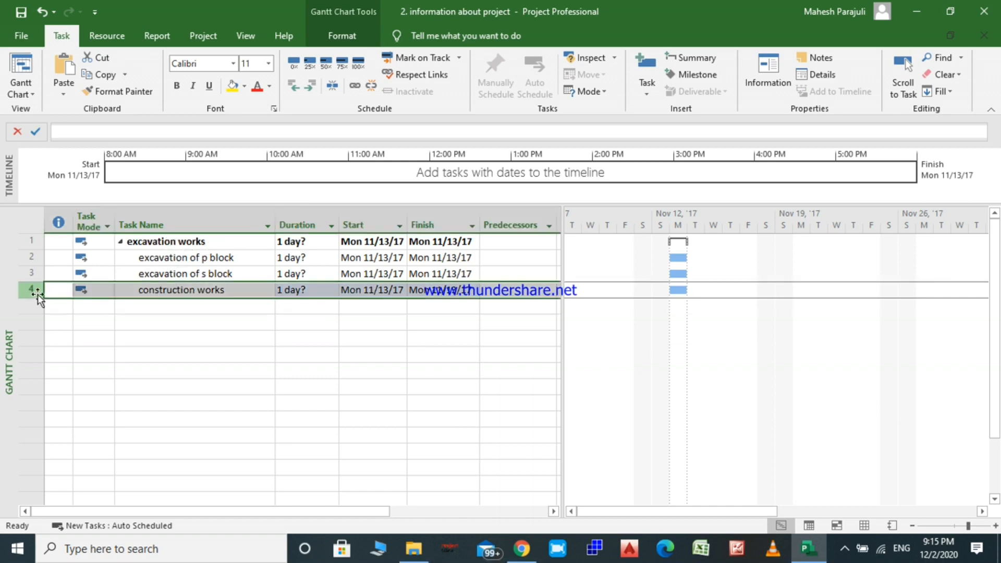
click(293, 87)
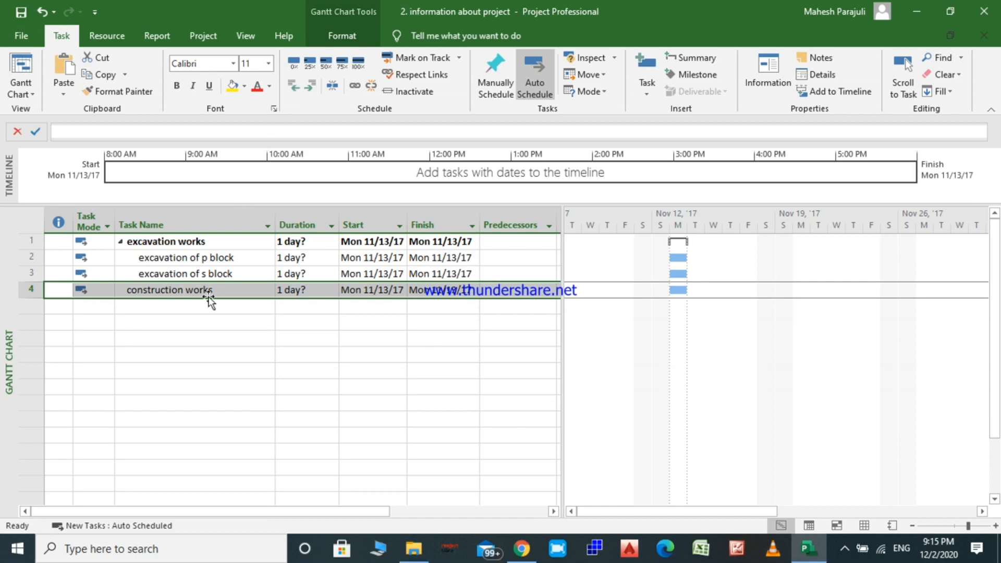
Step: Add the task "construction works of p block" and indent it as a subtask of construction works
click(188, 311)
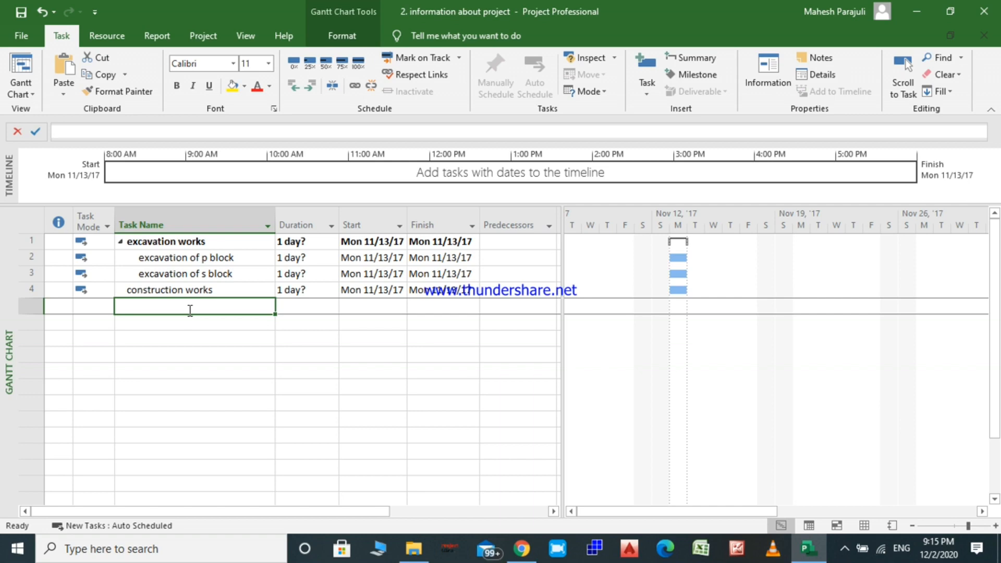
text(construction works)
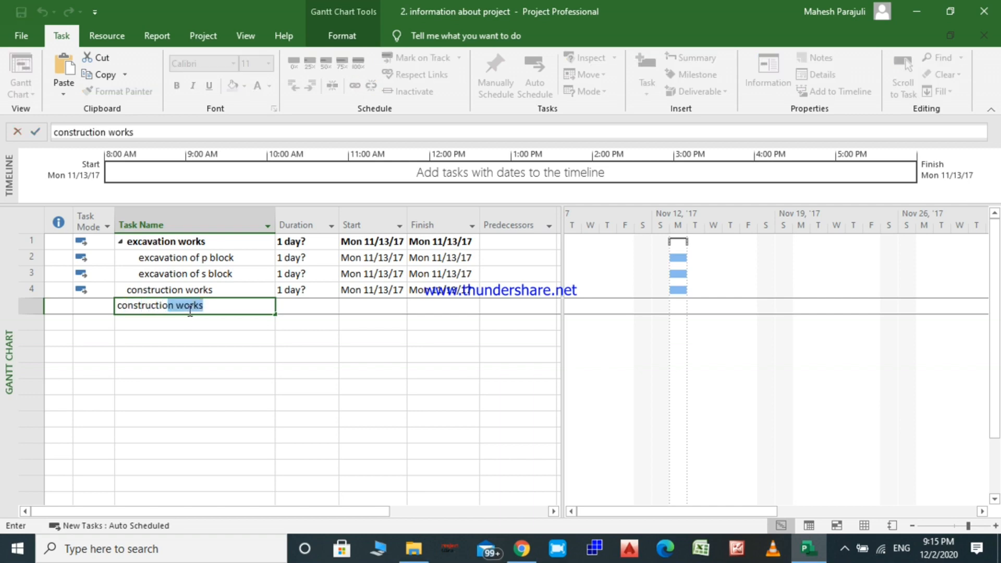
text( of p bl)
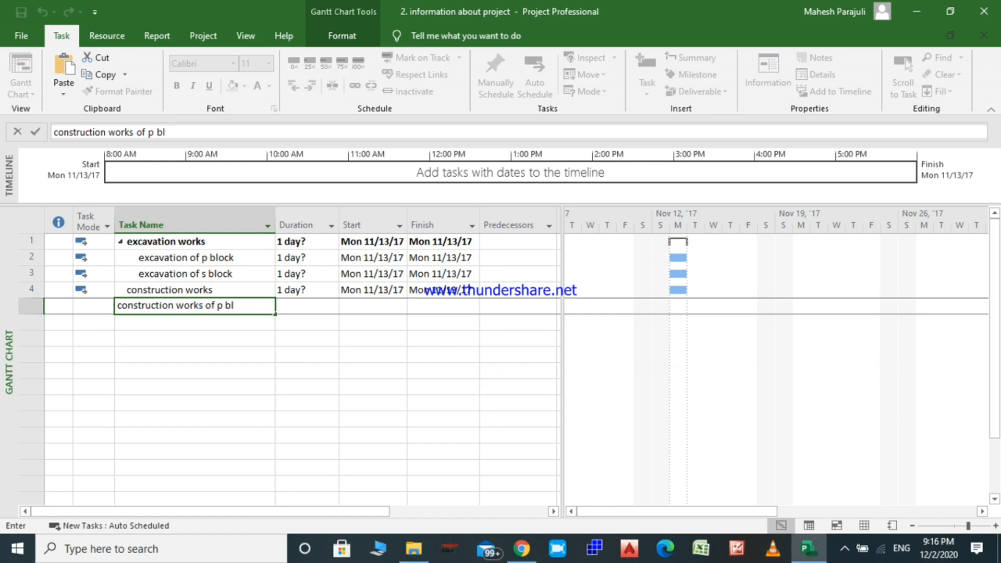
text(ock)
key(Return)
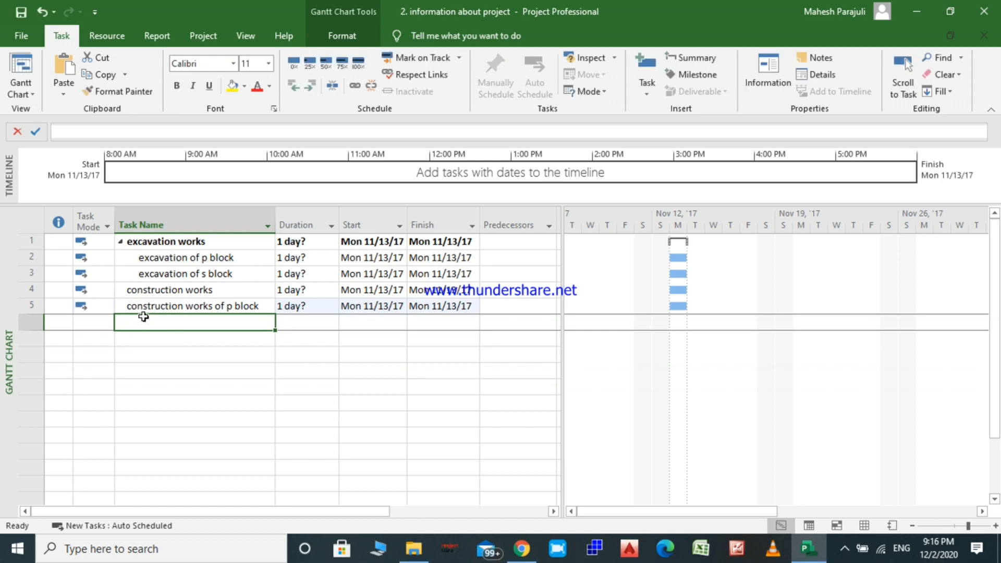
click(26, 305)
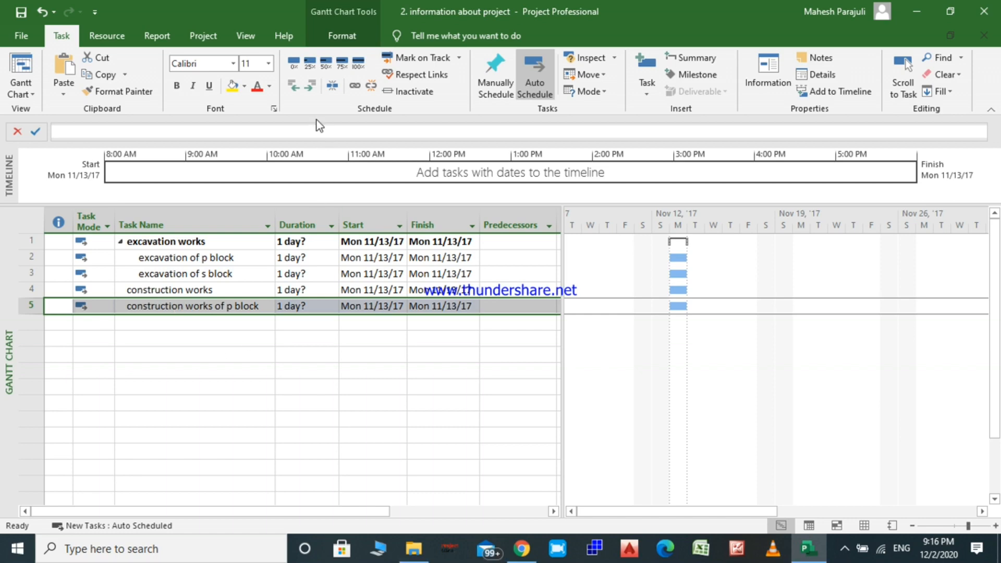
click(312, 89)
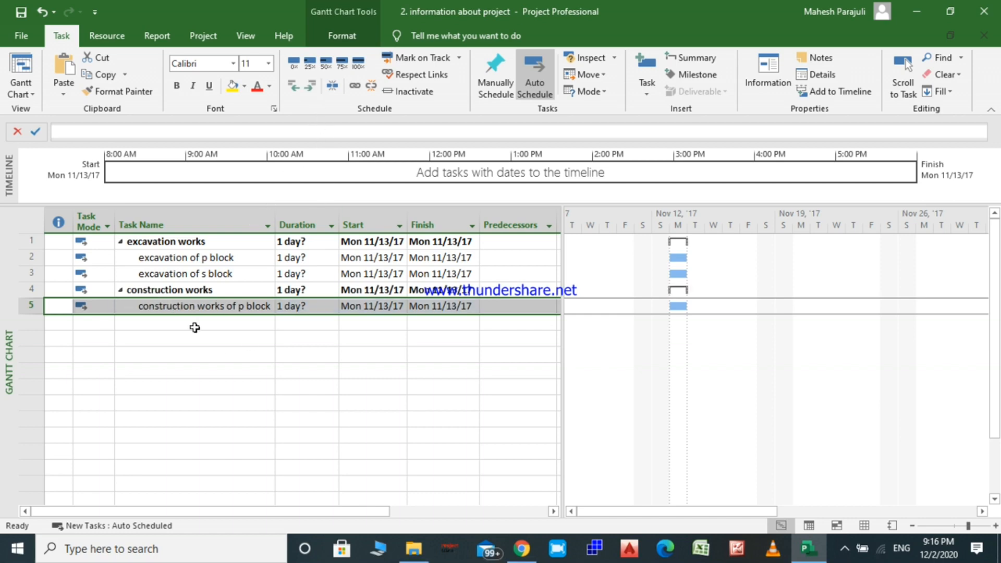
Step: Add the task "foundation work" and indent it as a subtask of construction works of p block
click(162, 323)
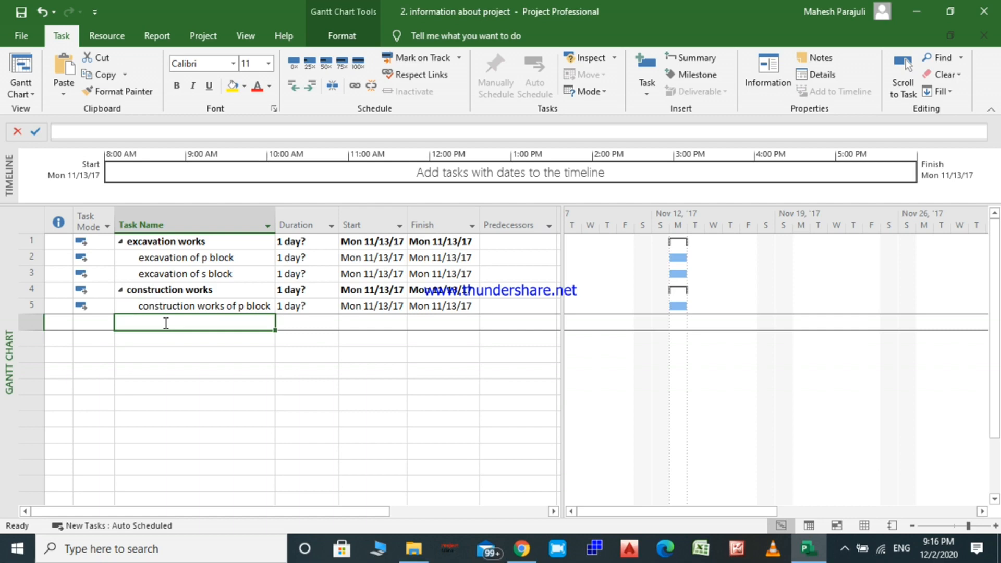
text(fou)
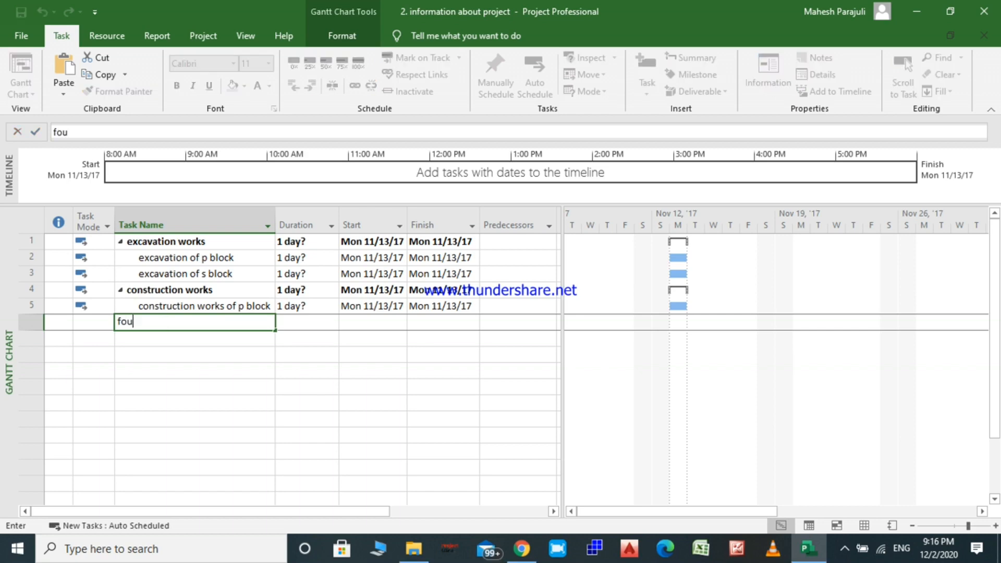
text(ndation work)
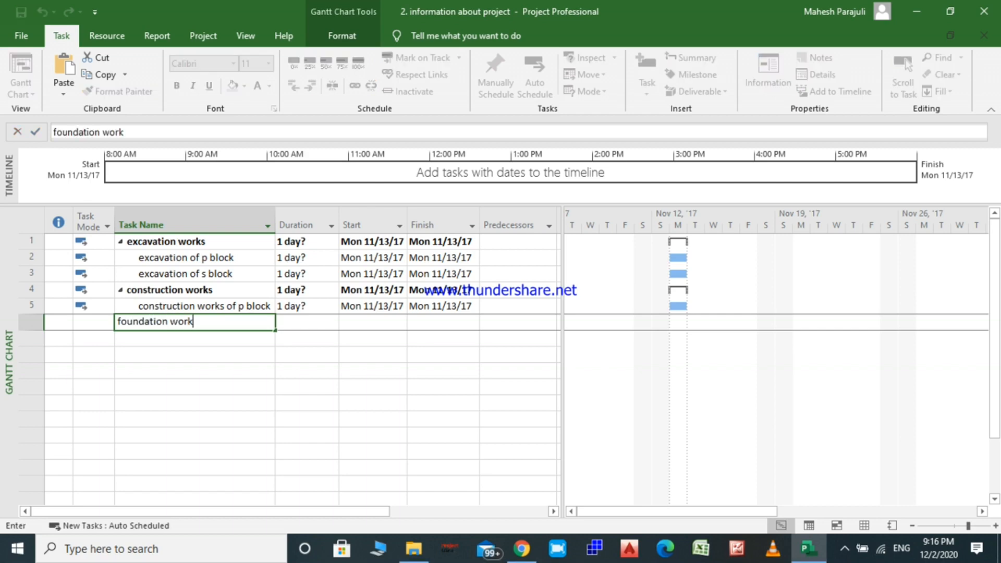
key(Return)
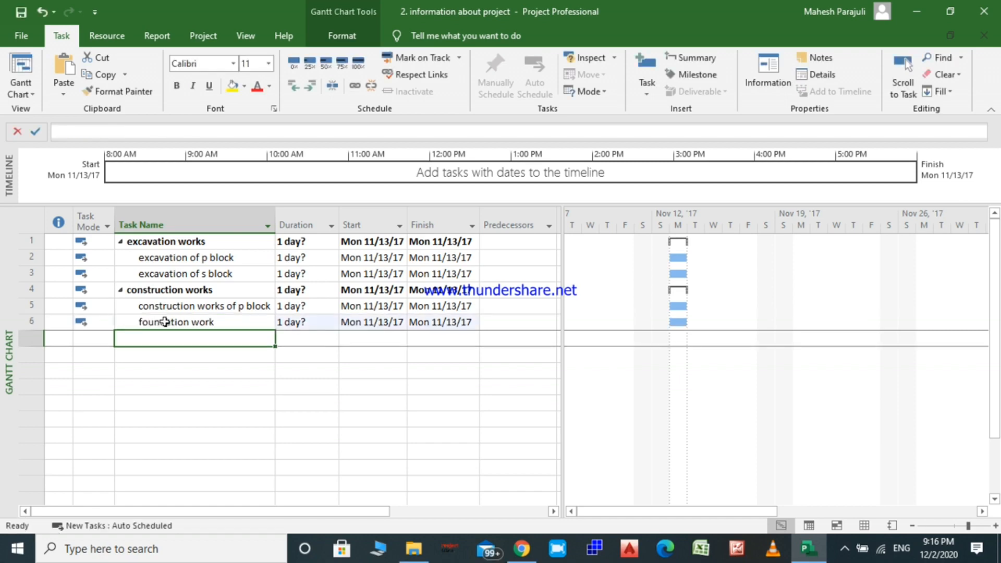
click(35, 326)
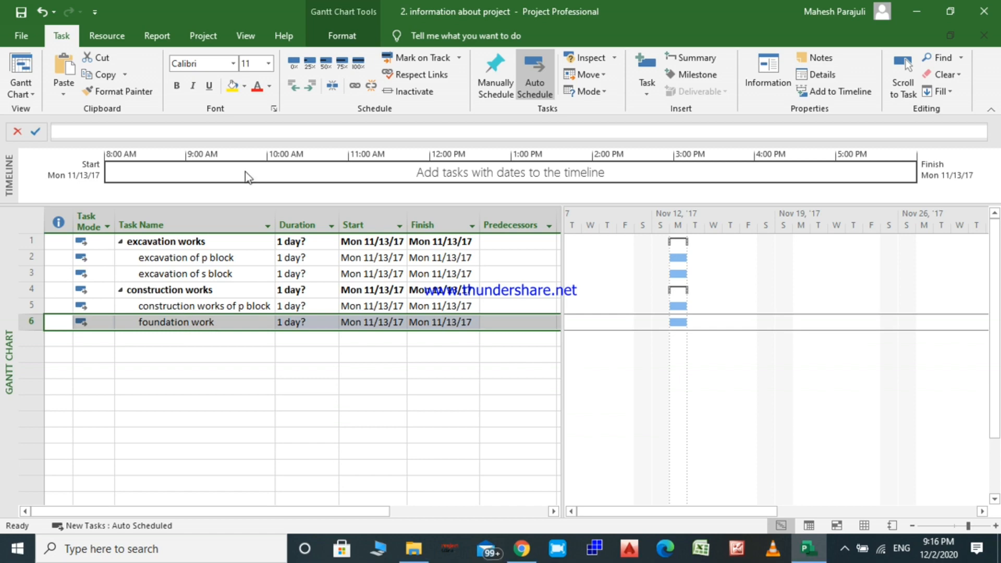
click(312, 88)
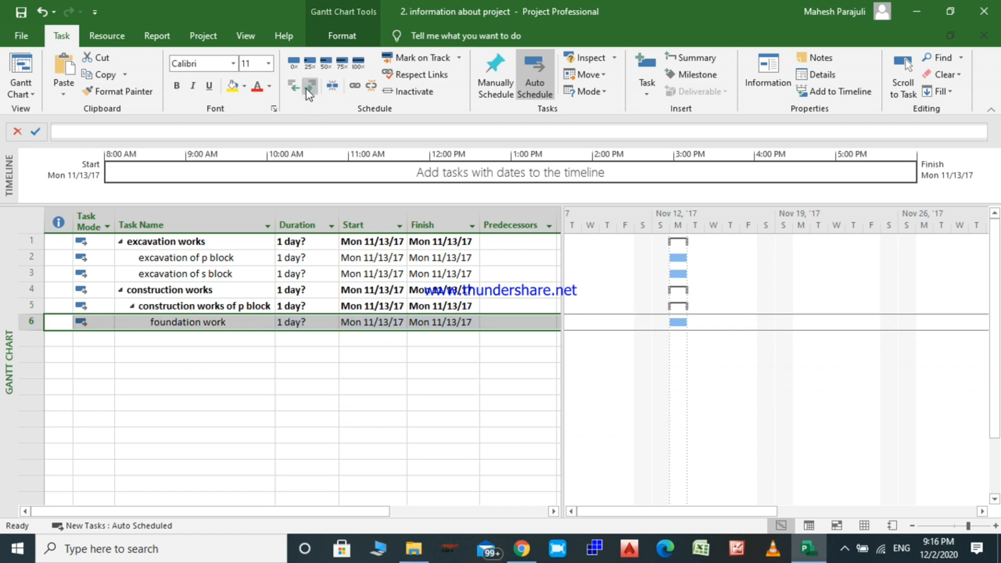
Step: Add the tasks "construction of walls" and "plaster works" below foundation work at the same outline level
click(175, 340)
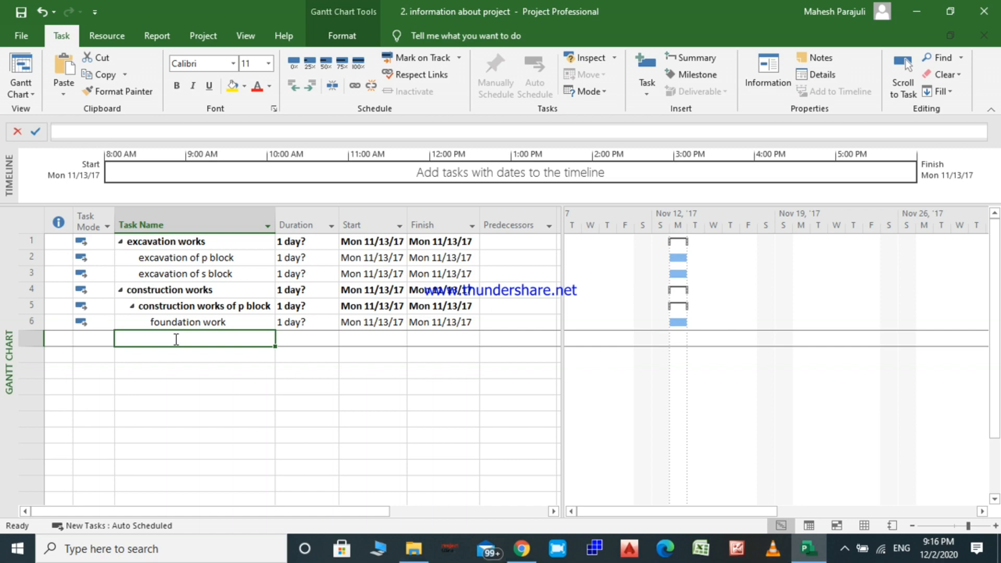
text(constr)
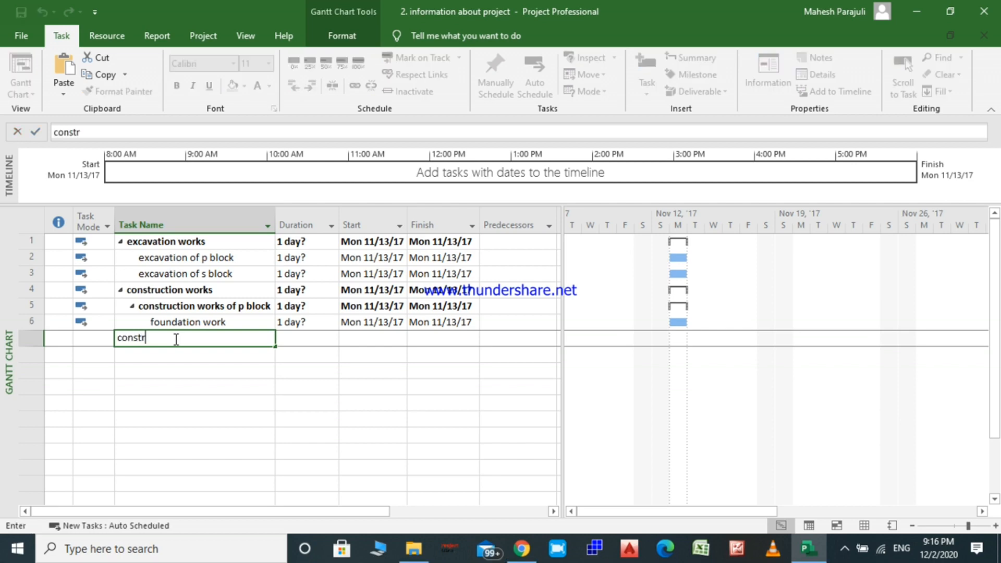
text(uction of walls)
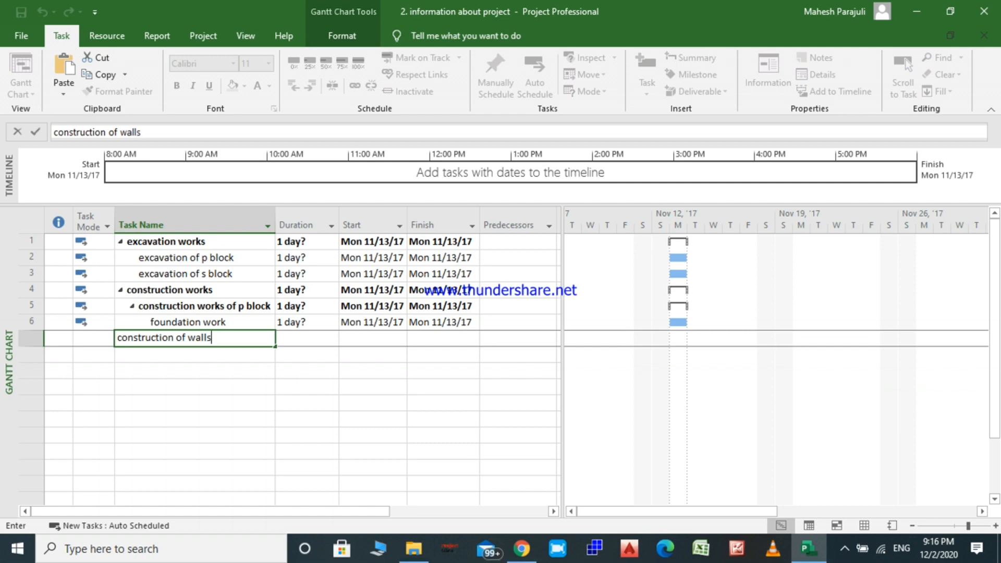
key(Return)
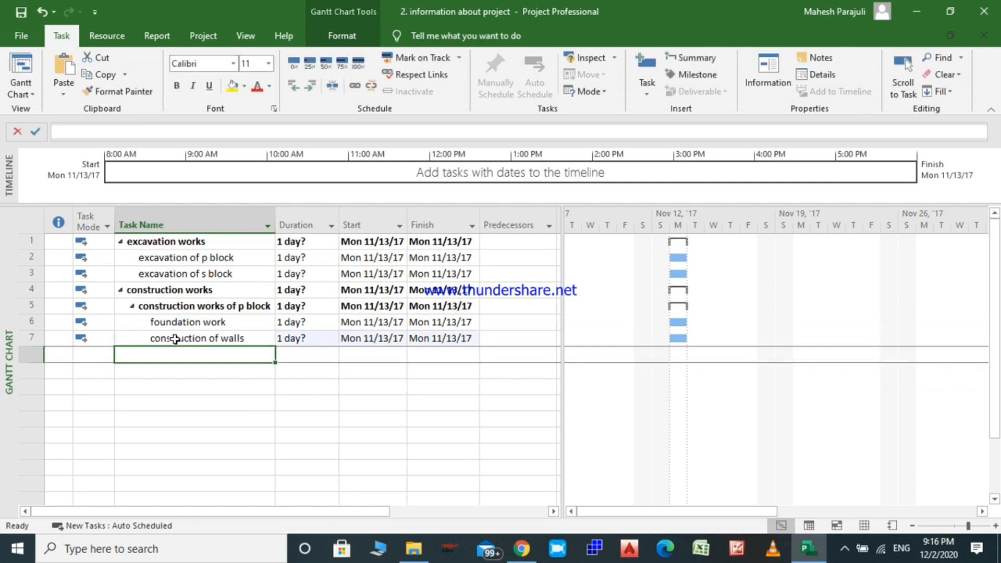
text(pla)
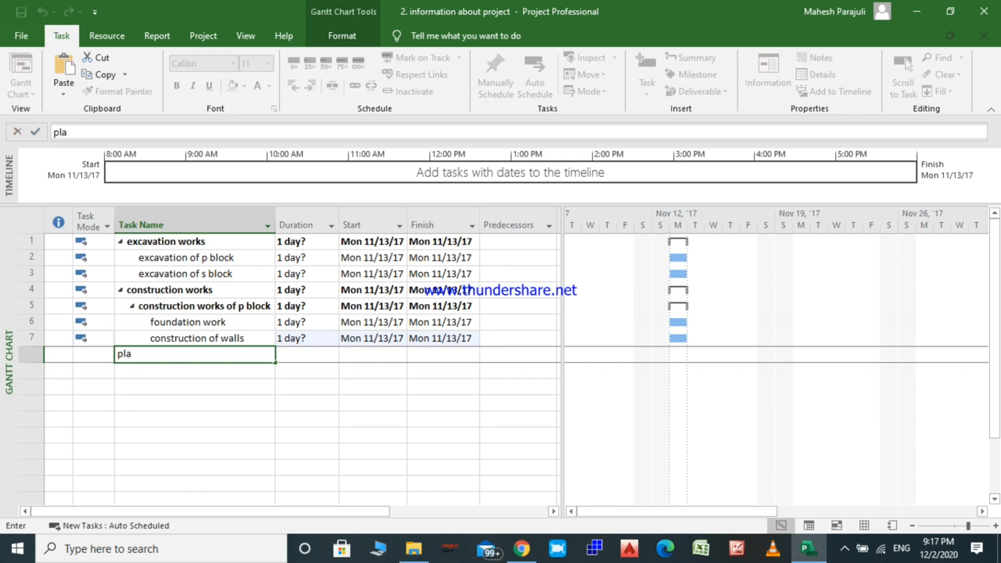
text(ster works)
key(Return)
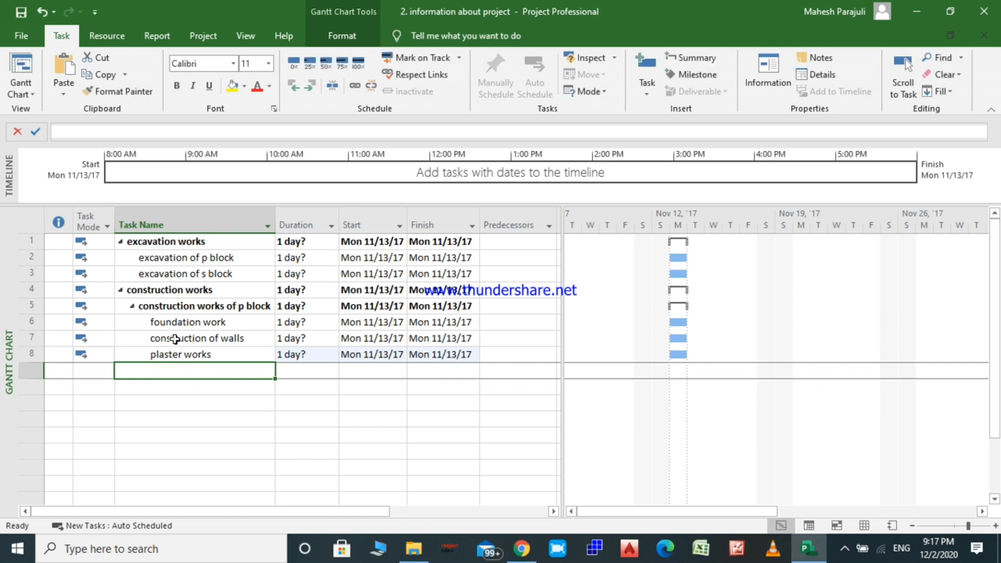
Step: Add the tasks "painting works" and "doors and windows" below plaster works at the same outline level
text(pai)
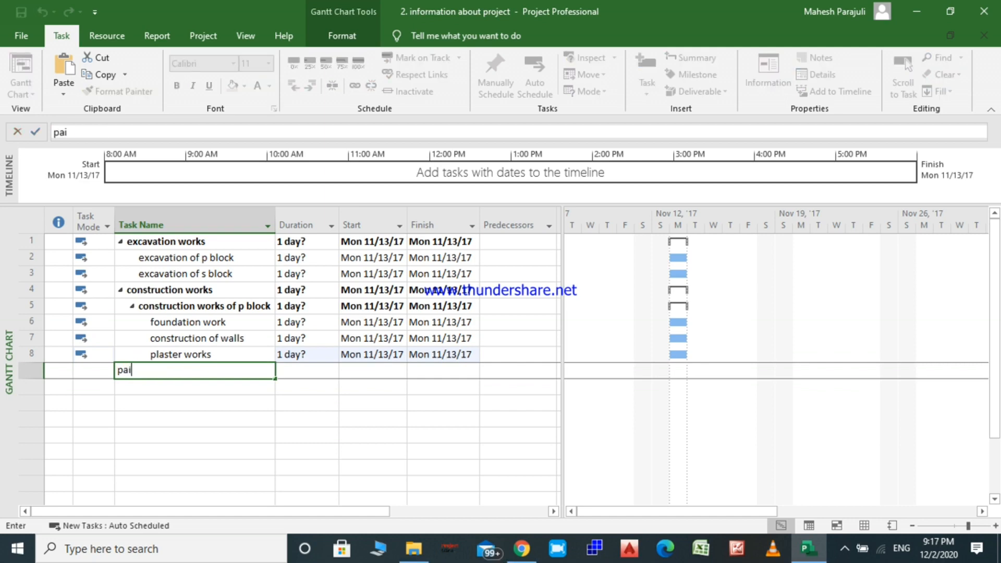
text(nting works)
key(Return)
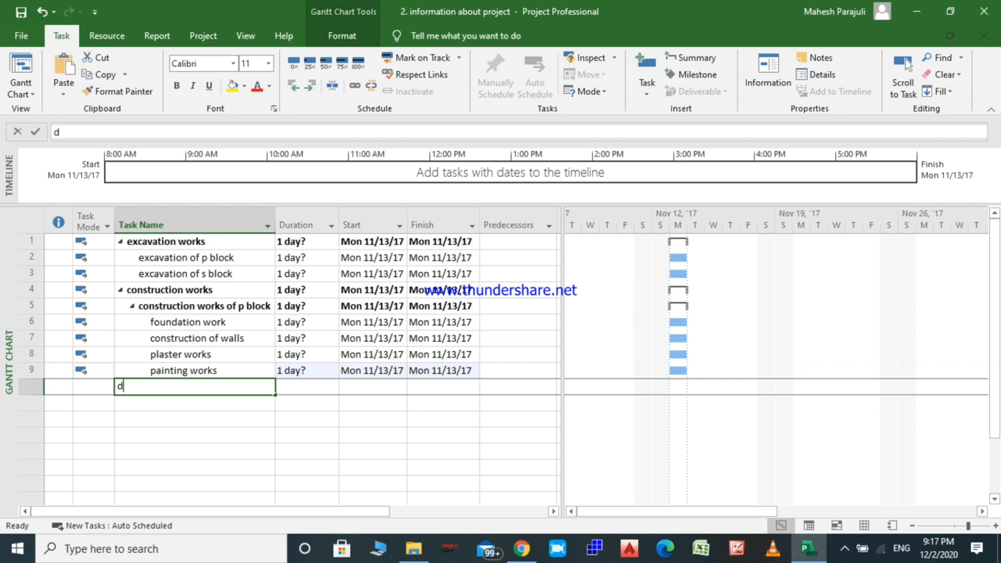
text(doors)
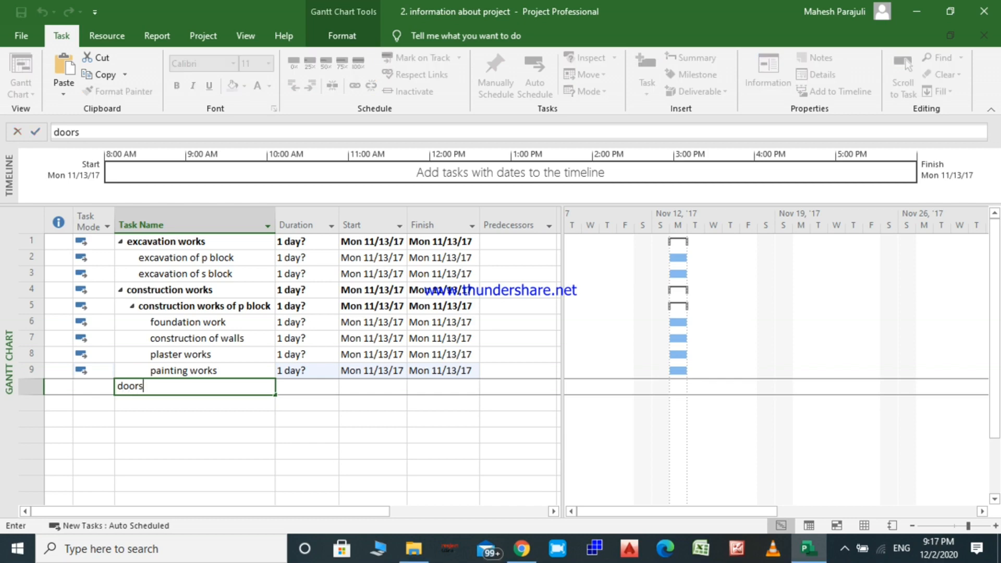
text( and windows)
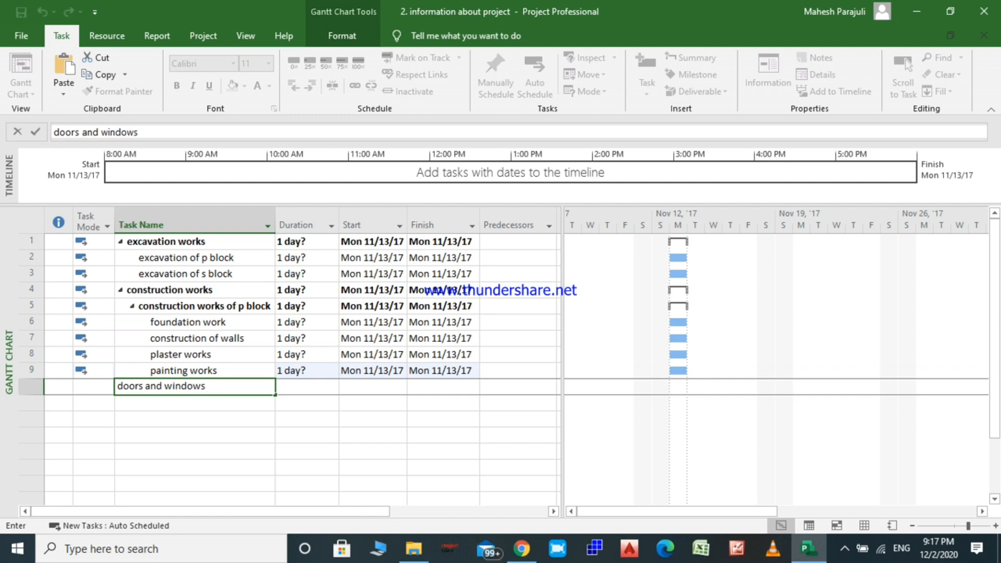
key(Return)
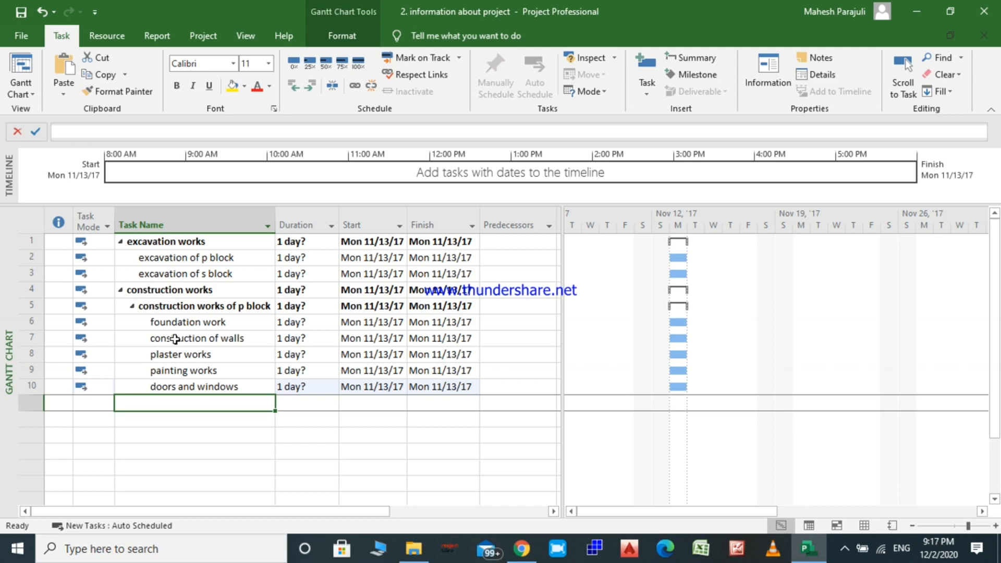
Step: Add the task "roofing" below doors and windows at the same outline level
text(roo)
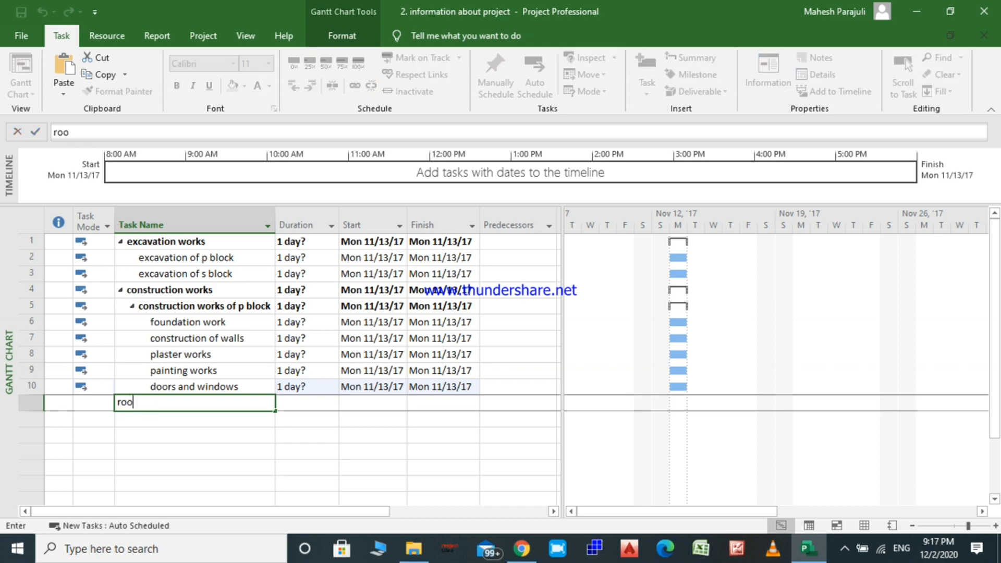
text(fing)
key(Return)
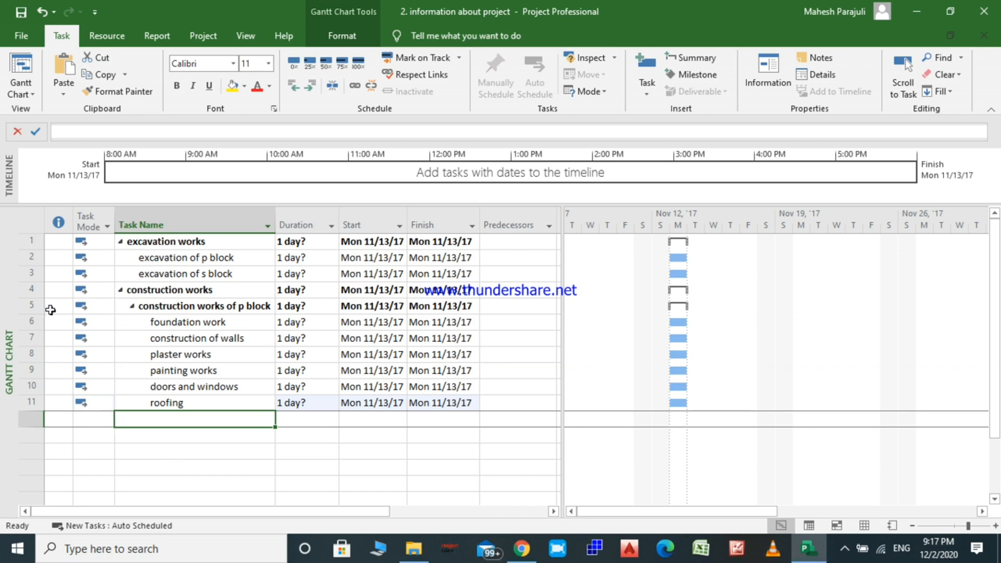
Step: Duplicate construction works of p block with all its subtasks below roofing and outdent the copy to the original's level
drag(31, 306, 32, 402)
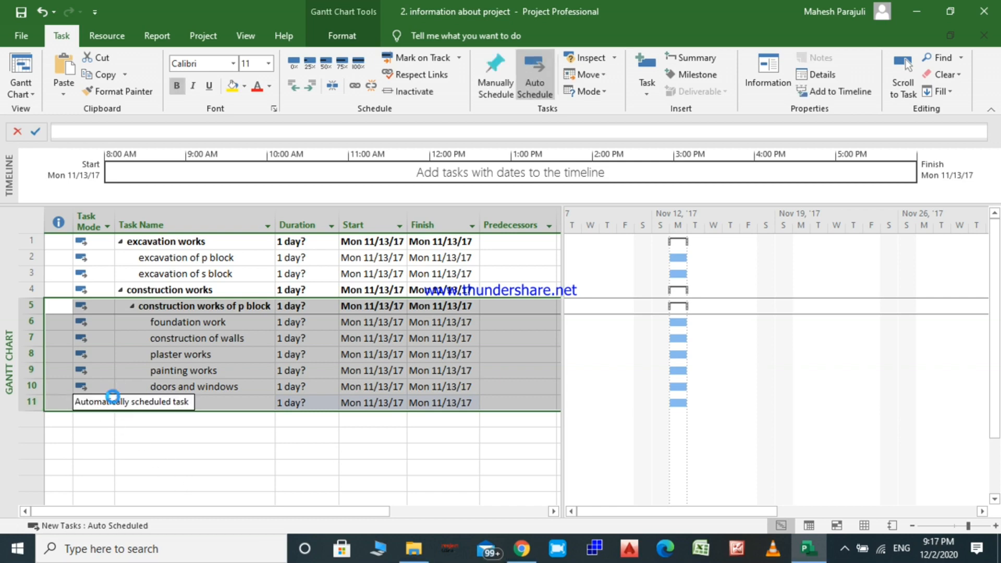
click(30, 419)
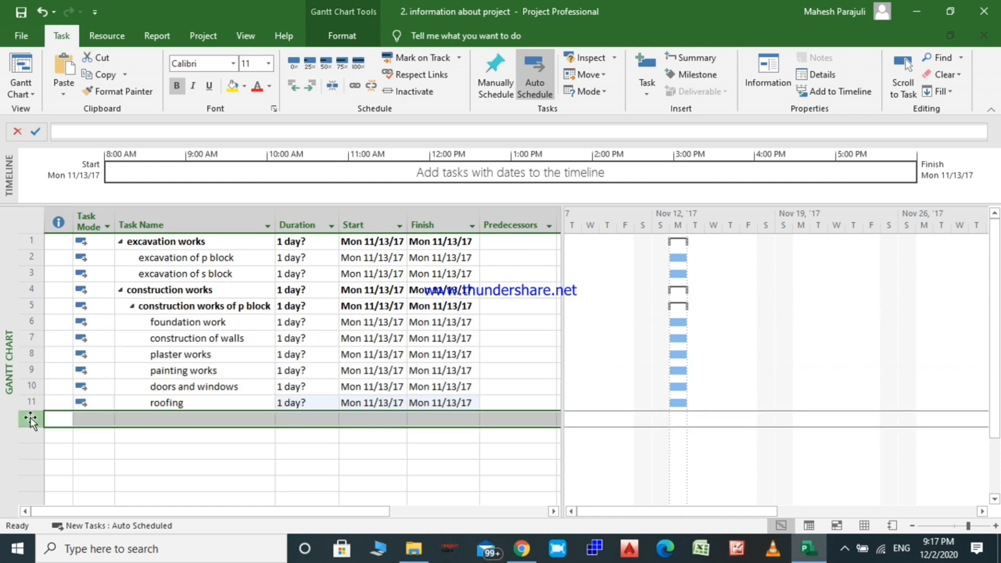
key(ctrl+v)
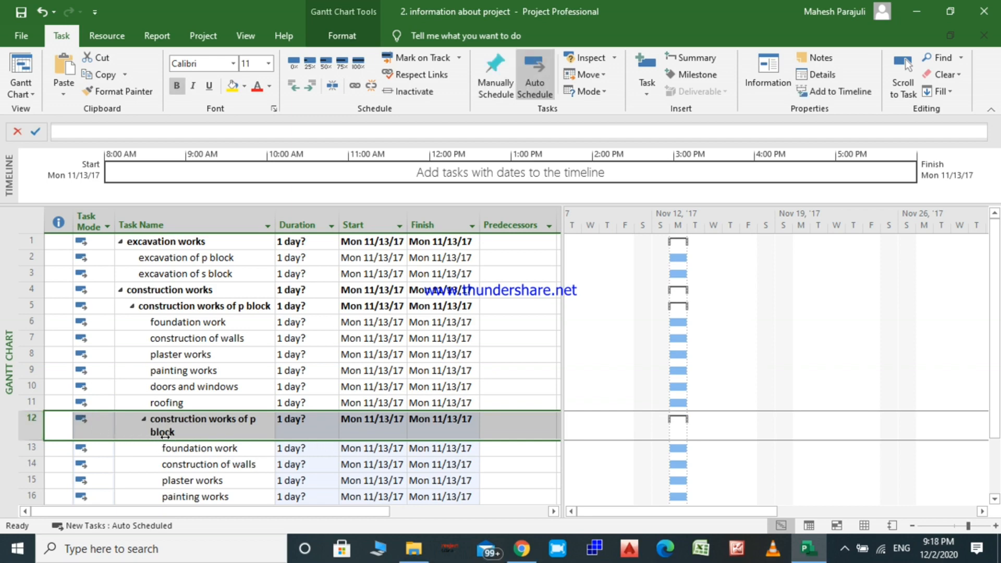
scroll(173, 442, down, 1)
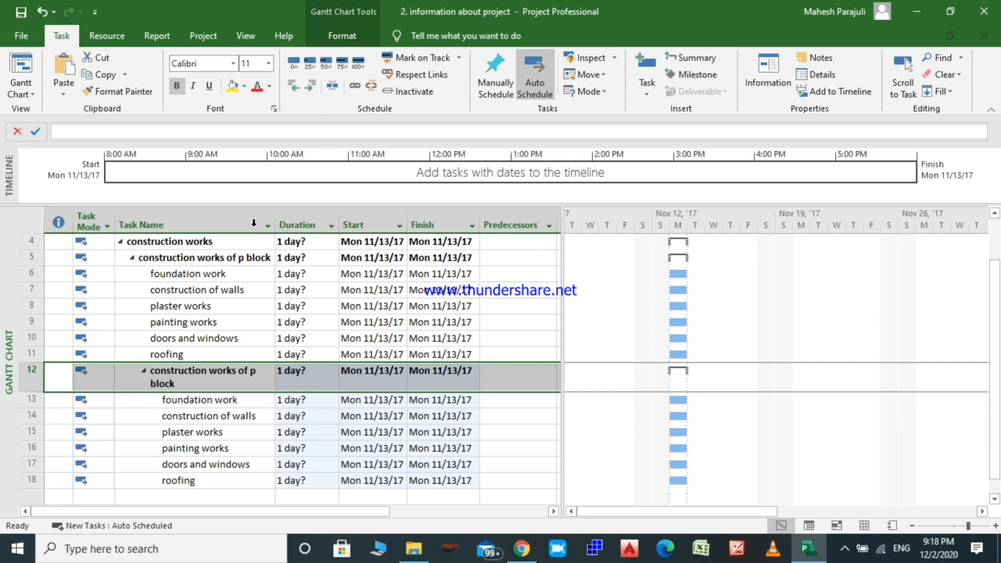
click(293, 91)
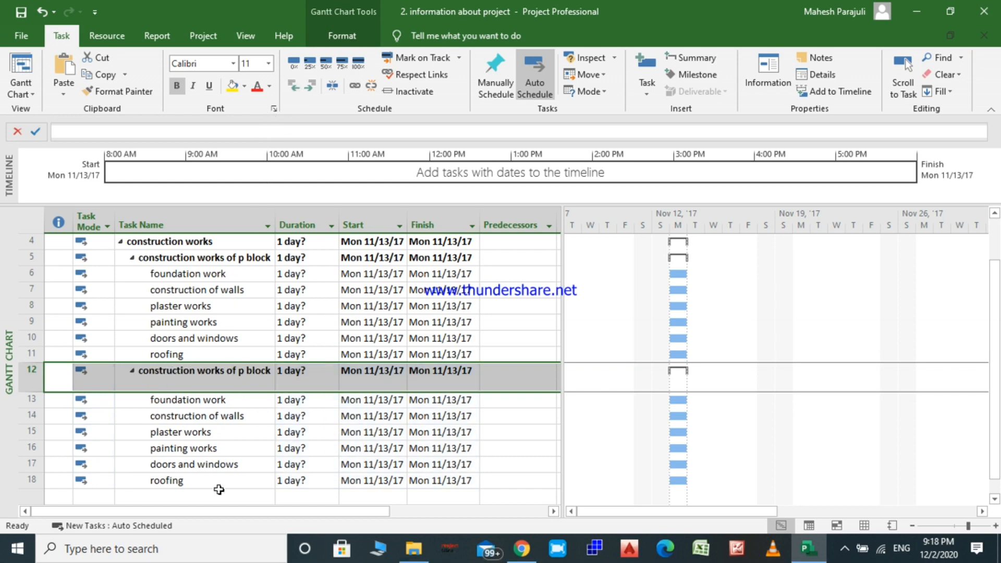
Step: Rename the copied summary task to "construction works of s block"
click(176, 401)
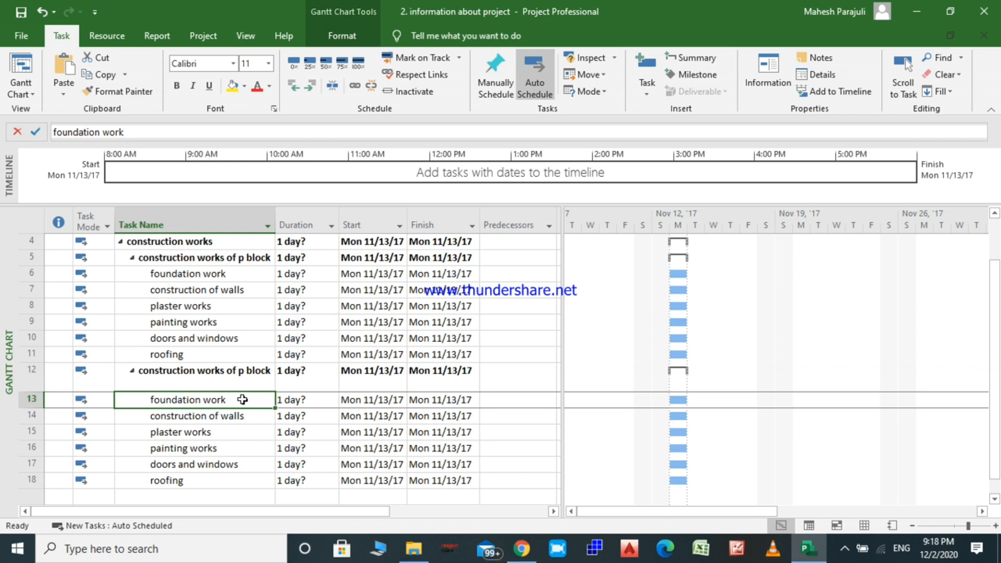
click(249, 375)
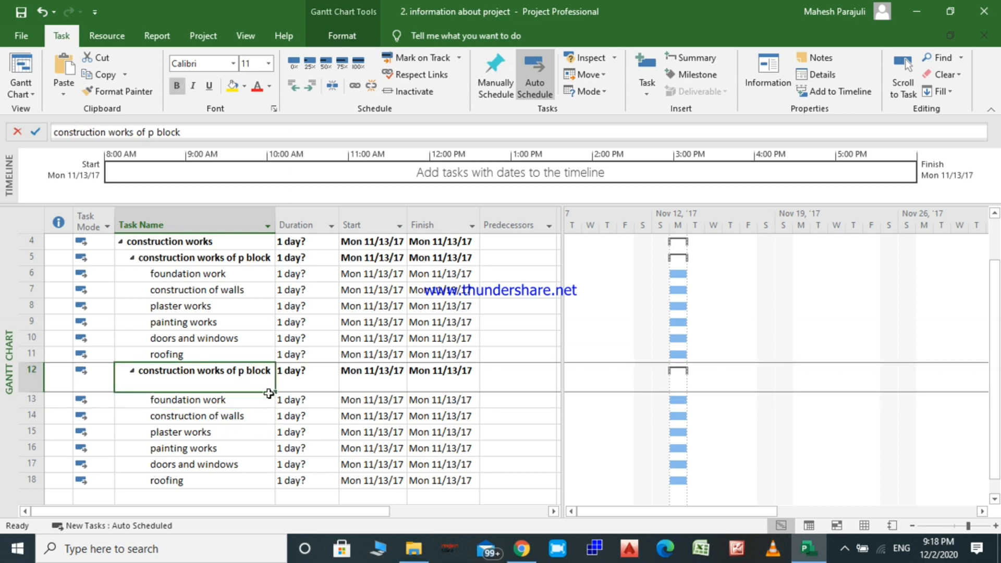
click(261, 389)
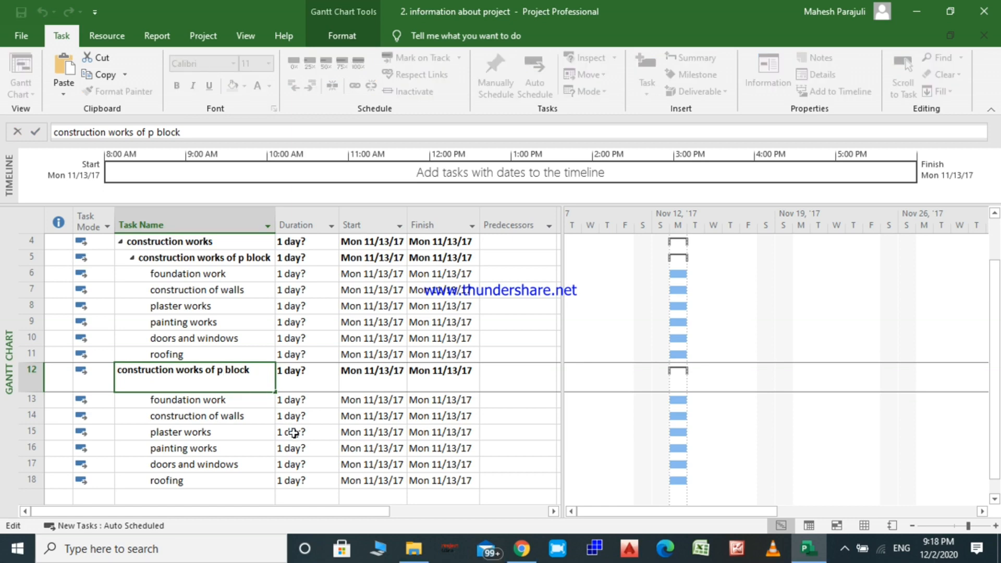
key(BackSpace)
text(s)
key(Return)
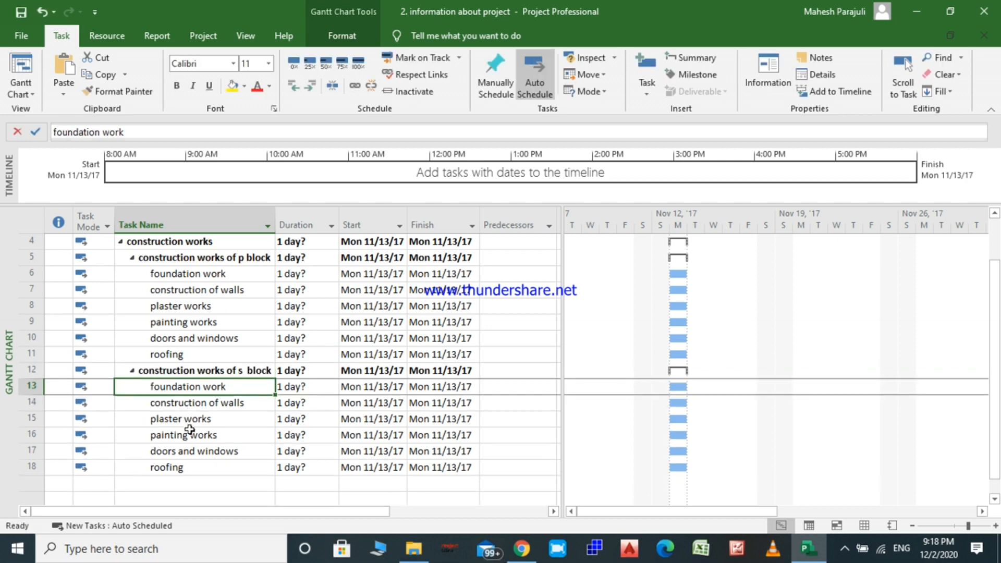
Step: Add the task "backfilling" at the end of the list and outdent it to the same level as construction works
scroll(189, 429, down, 1)
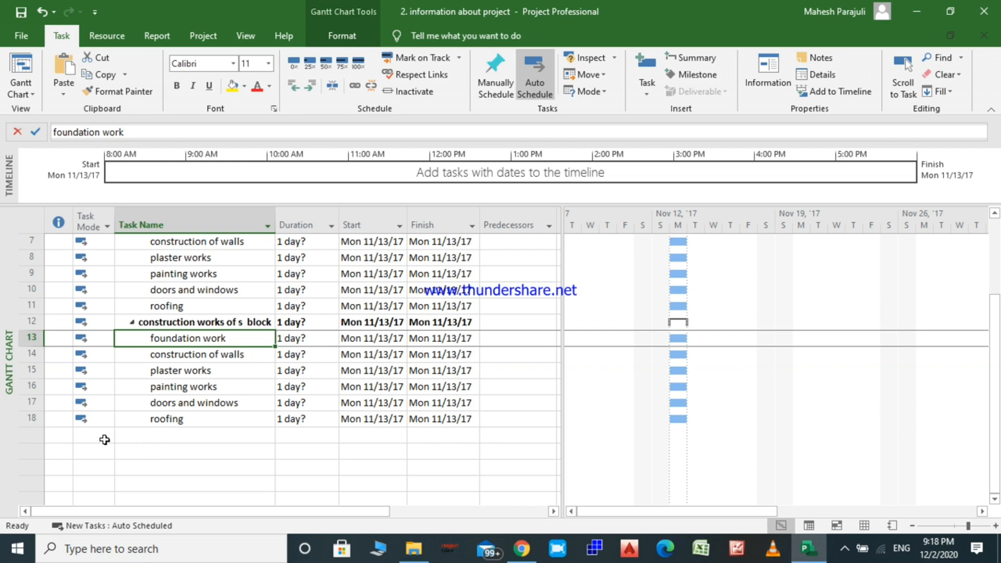
click(162, 443)
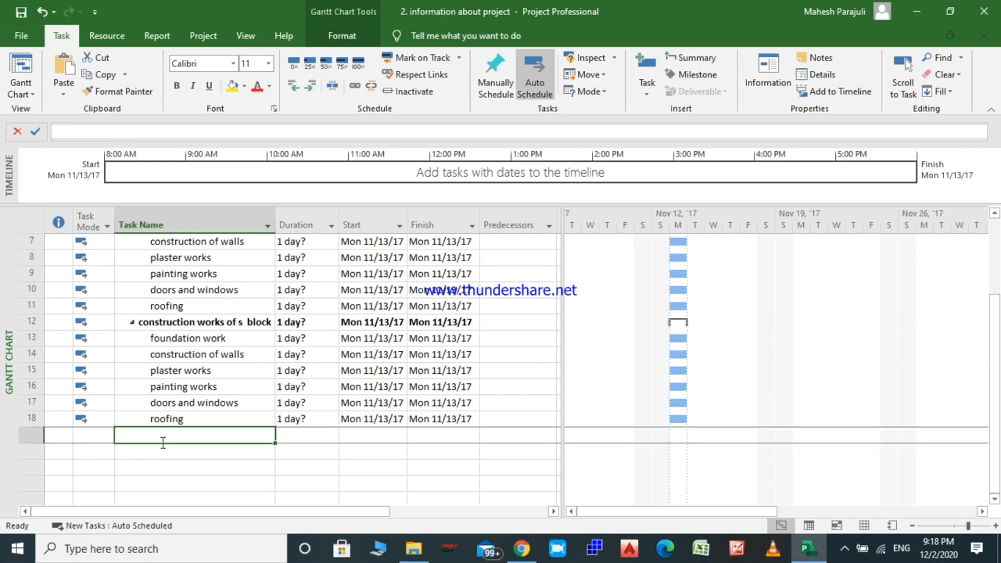
text(back)
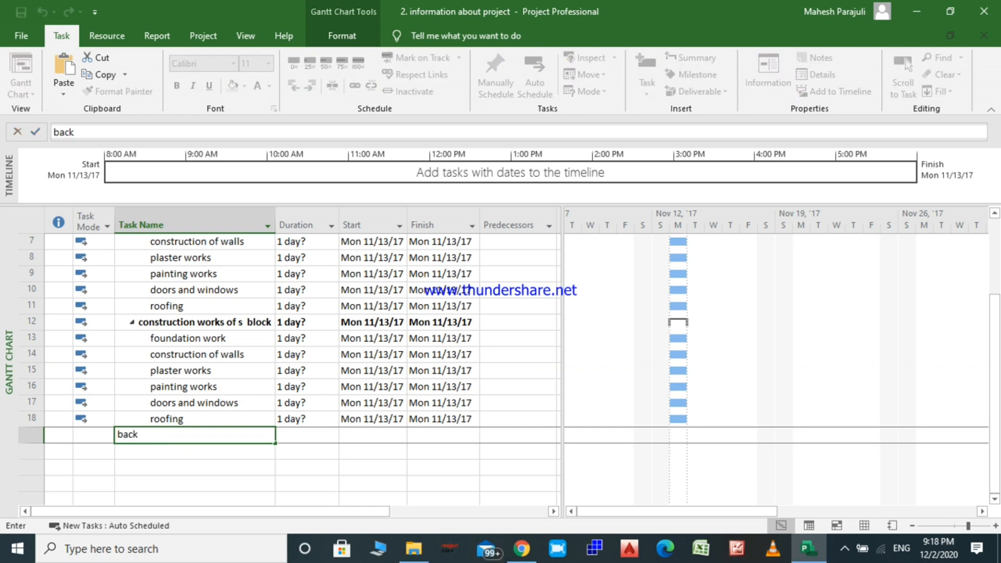
text(filling)
key(Return)
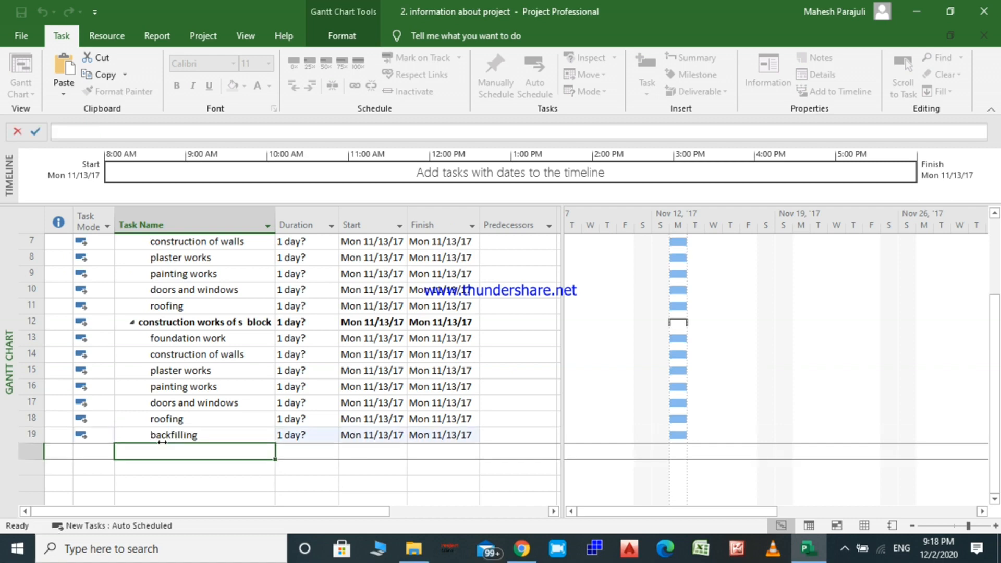
click(34, 435)
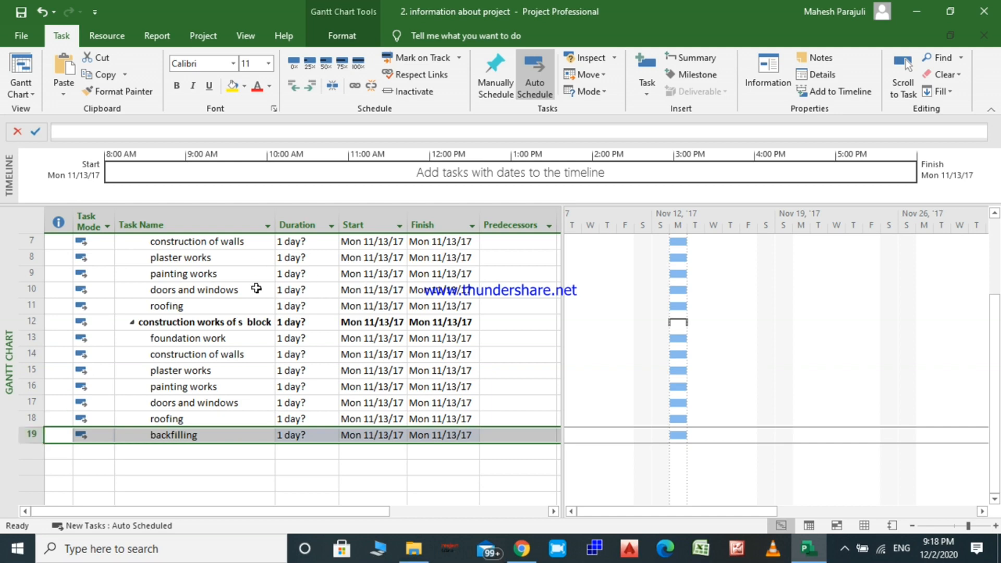
click(293, 88)
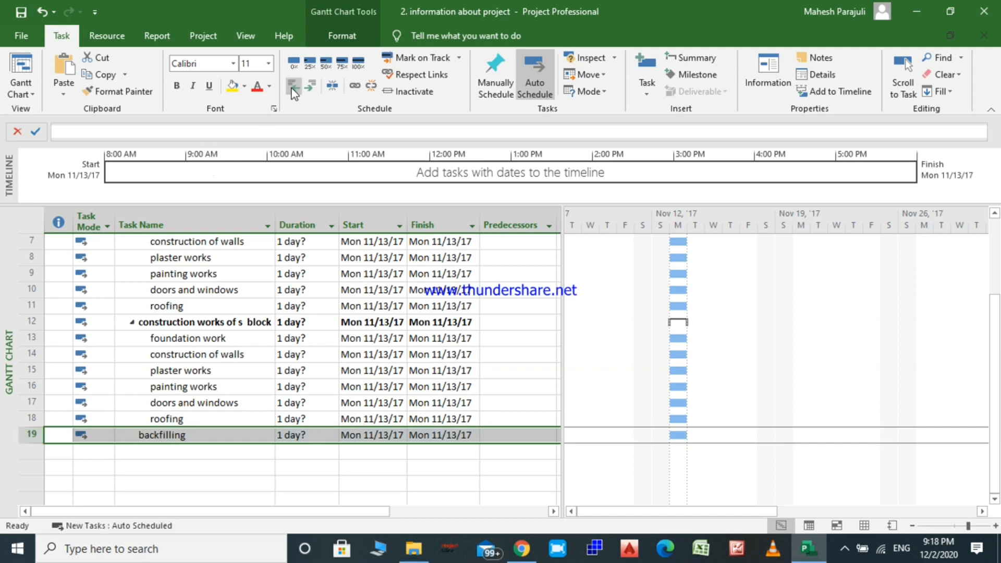
click(293, 88)
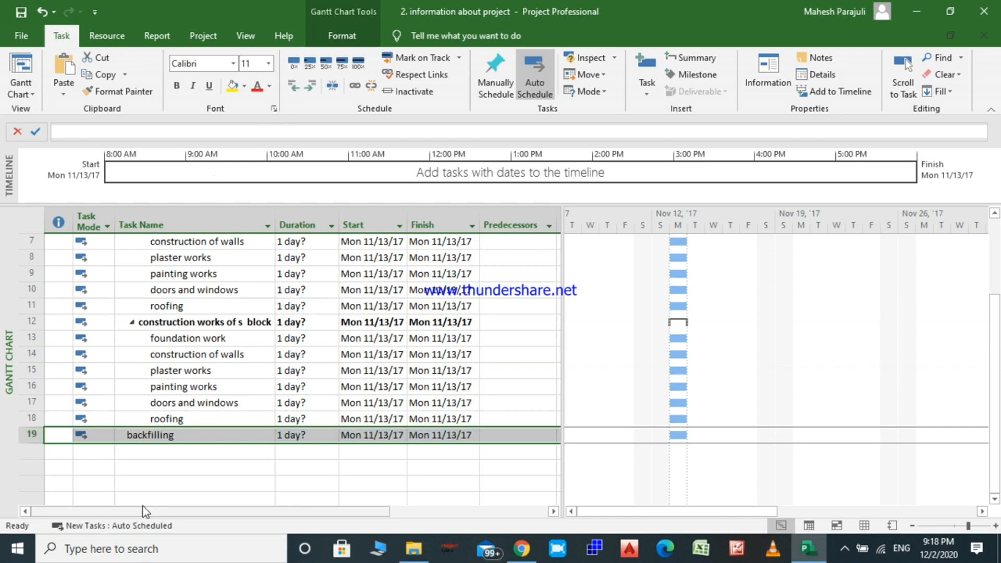
Step: Add the tasks "backfilling of p block" and "backfilling of s block" below backfilling
click(152, 451)
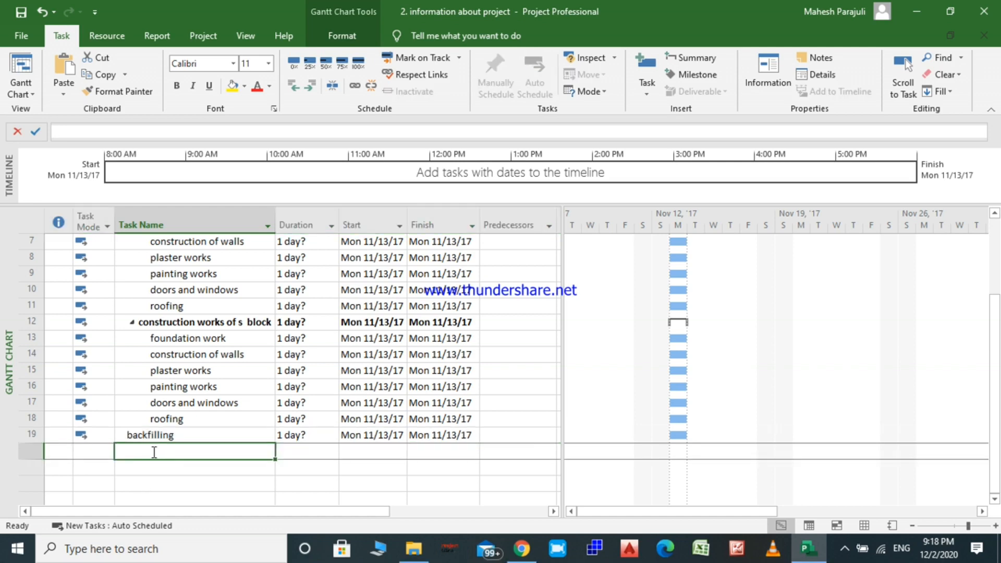
text(ba)
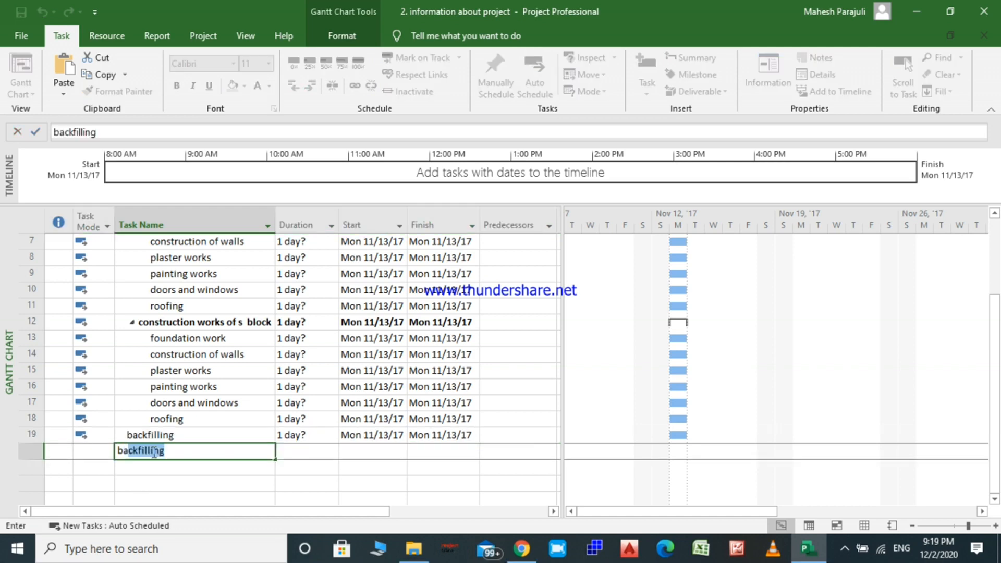
text(ckfilling of p)
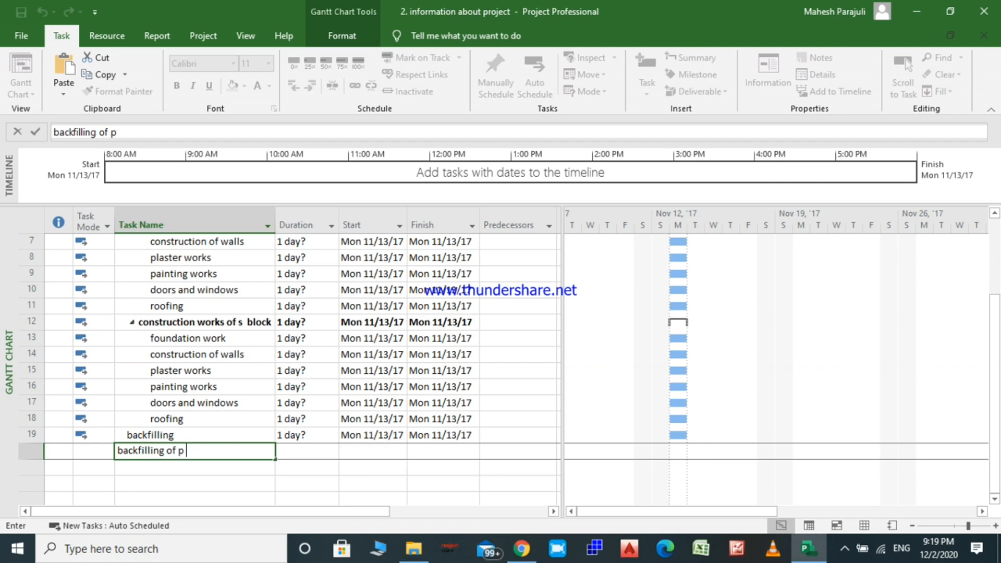
text( block)
key(Return)
text(b)
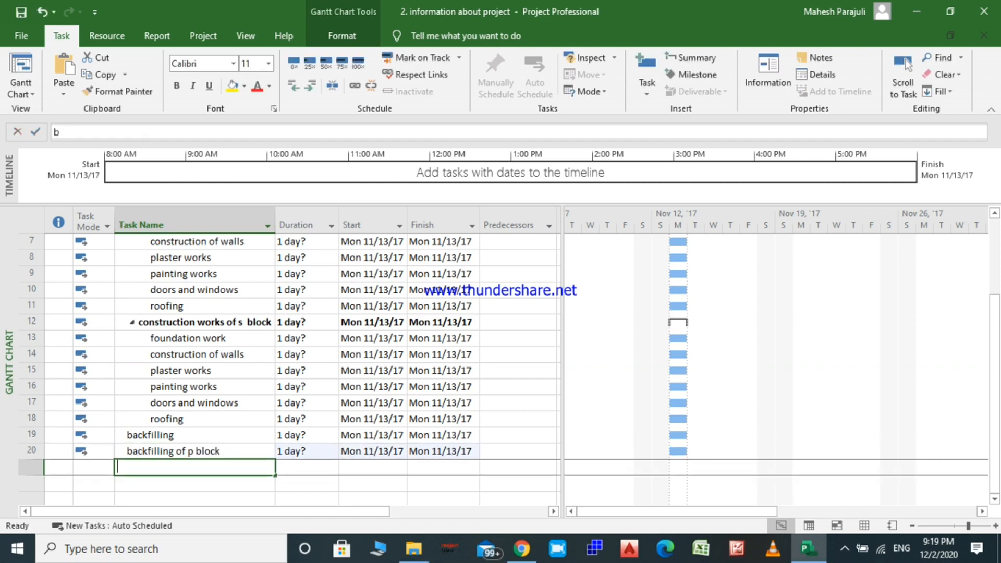
text(ackfi)
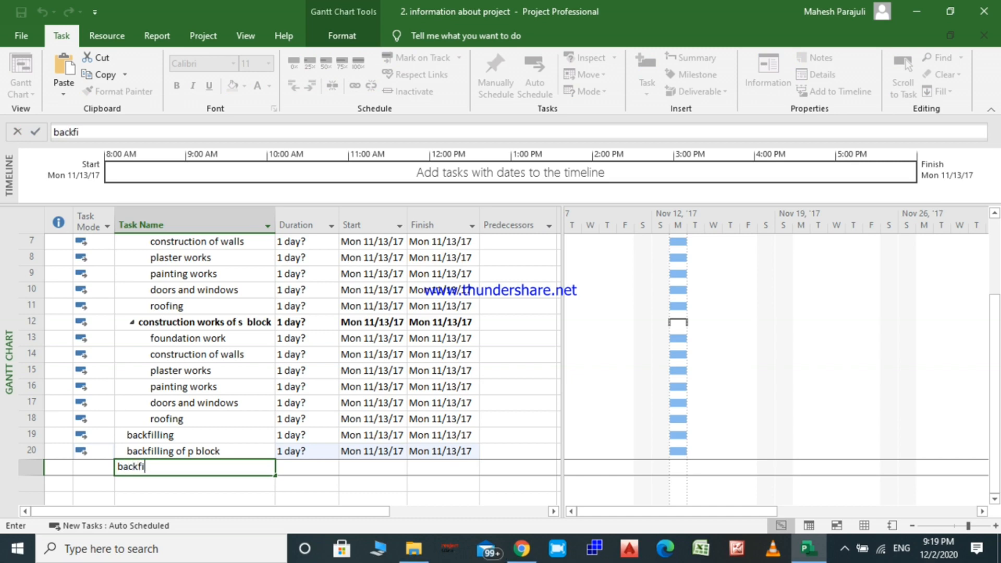
text(lling of)
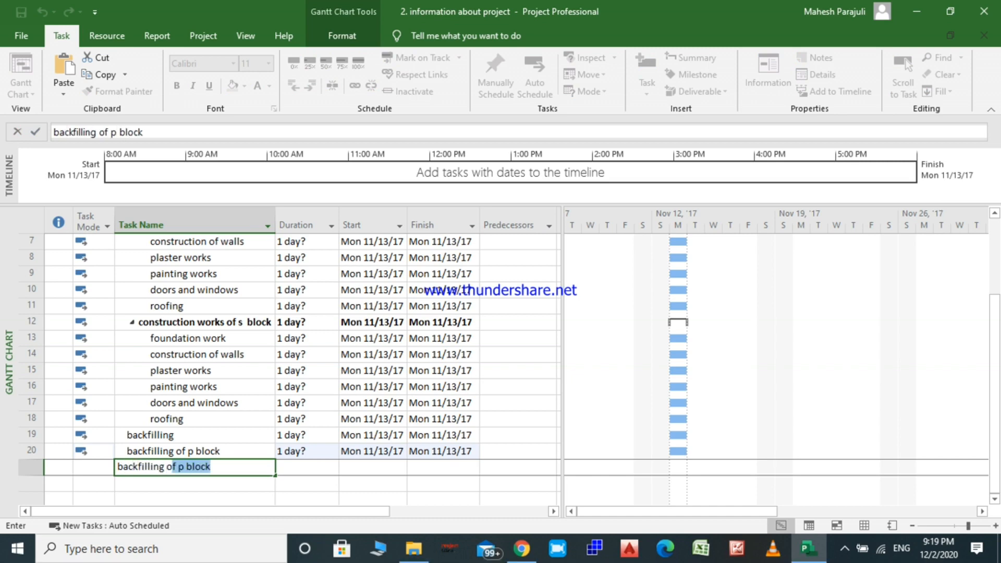
text( s b)
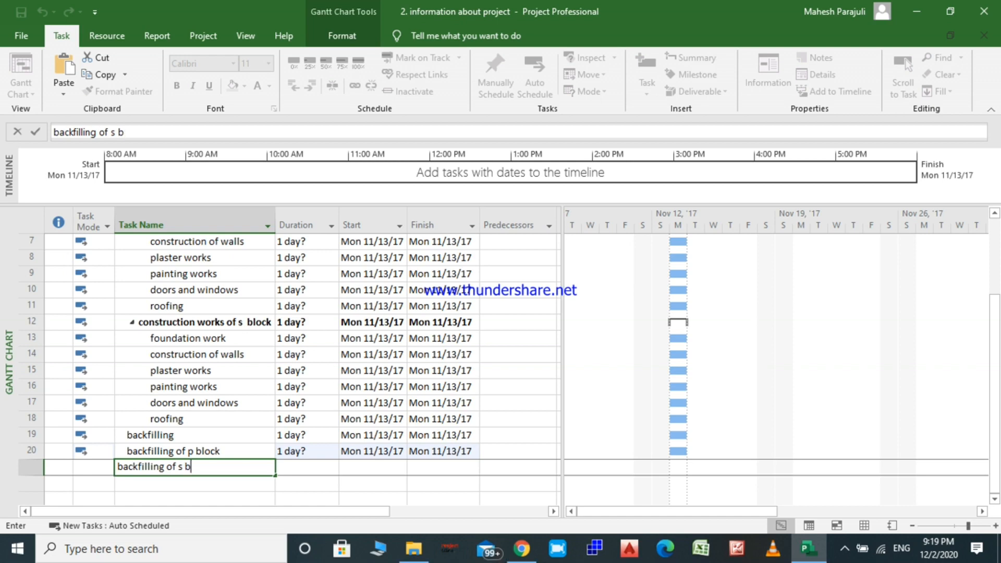
text(lock)
key(Return)
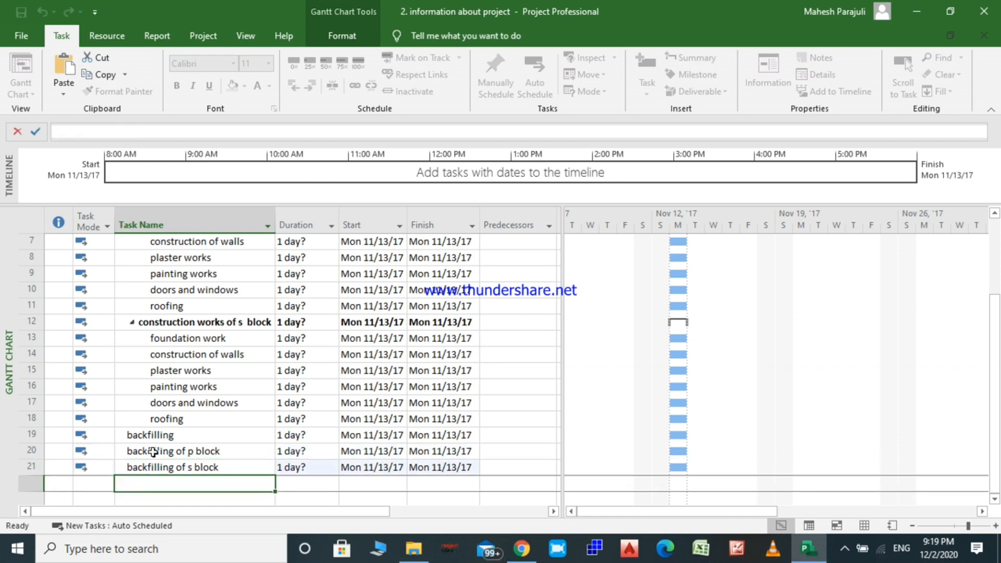
Step: Indent the p block and s block backfilling tasks together as subtasks of backfilling
click(30, 452)
drag(29, 455, 34, 469)
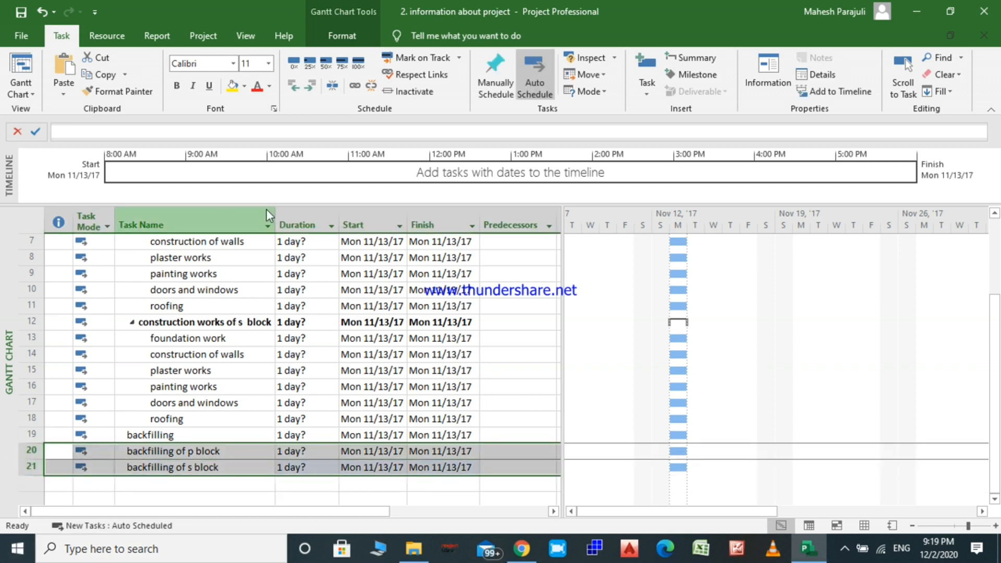
click(313, 86)
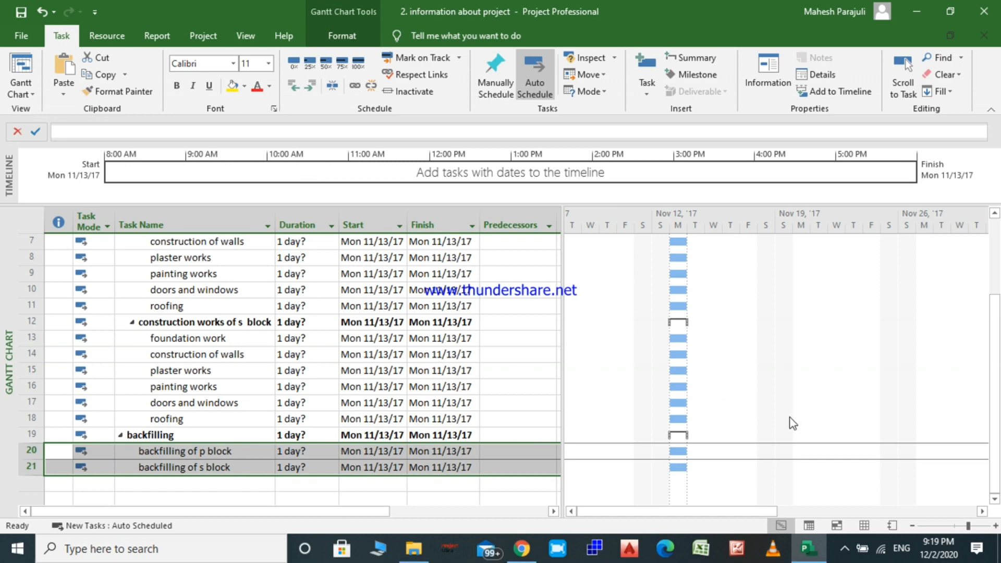
scroll(502, 398, up, 1)
scroll(502, 398, up, 2)
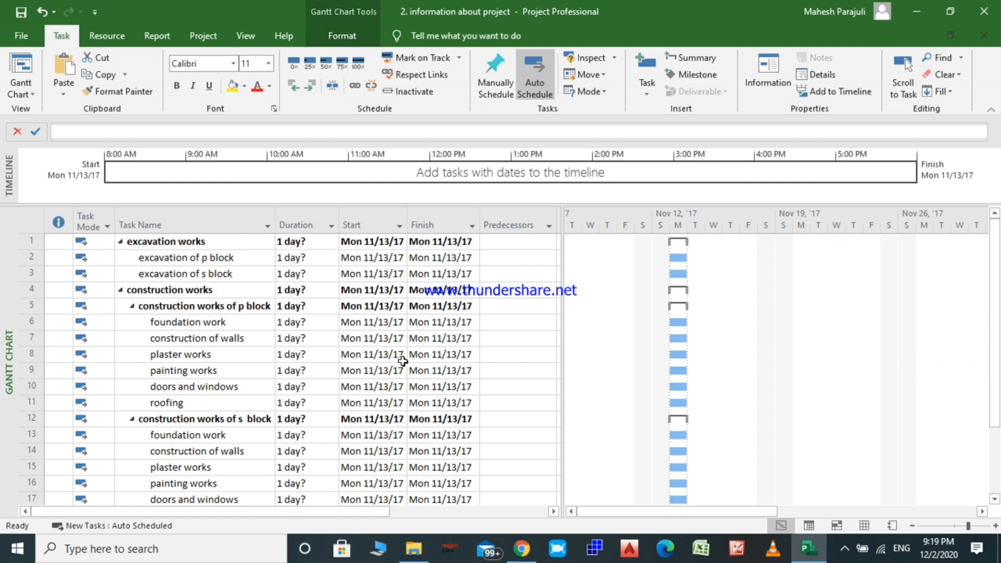
scroll(437, 359, down, 5)
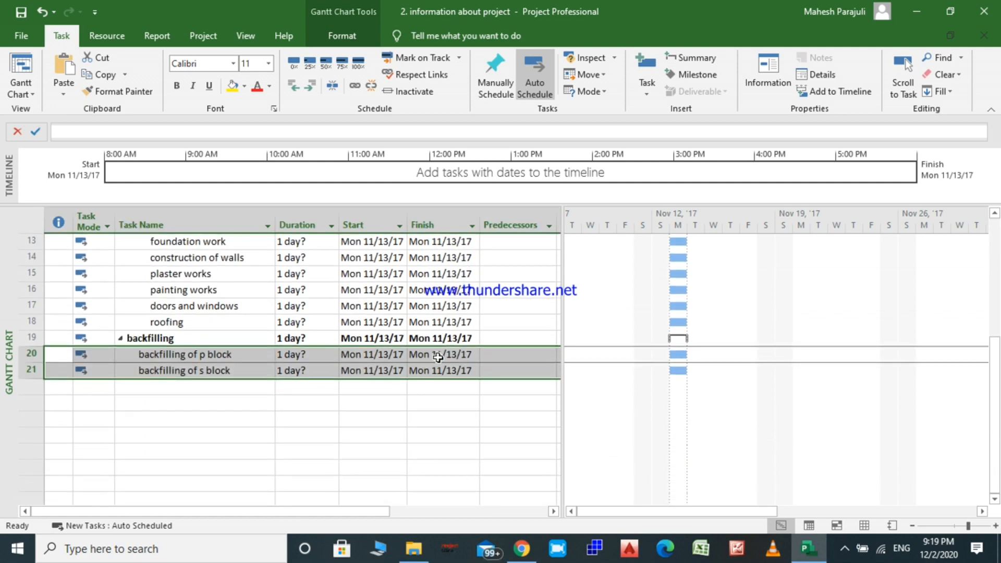
scroll(438, 358, up, 1)
scroll(438, 359, up, 4)
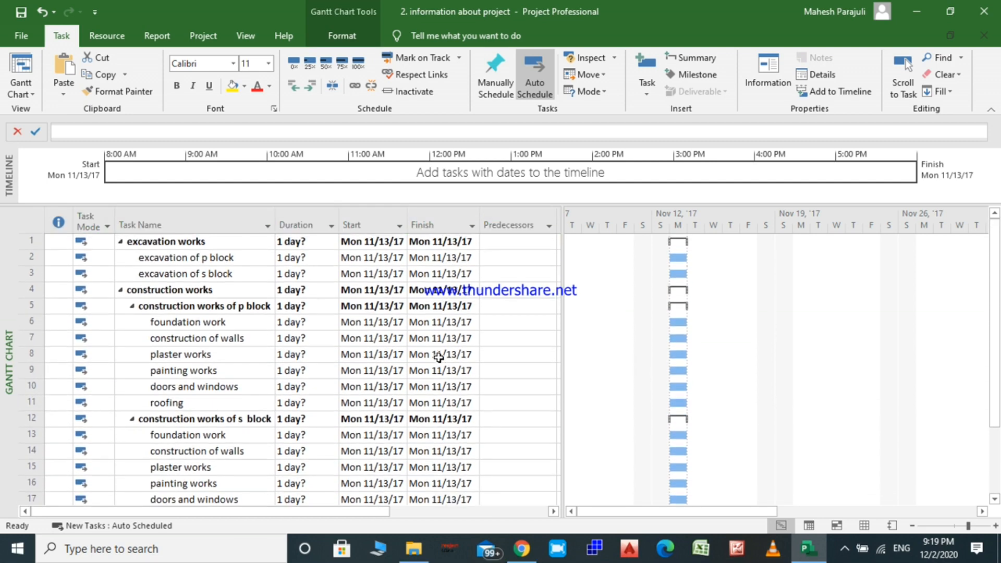